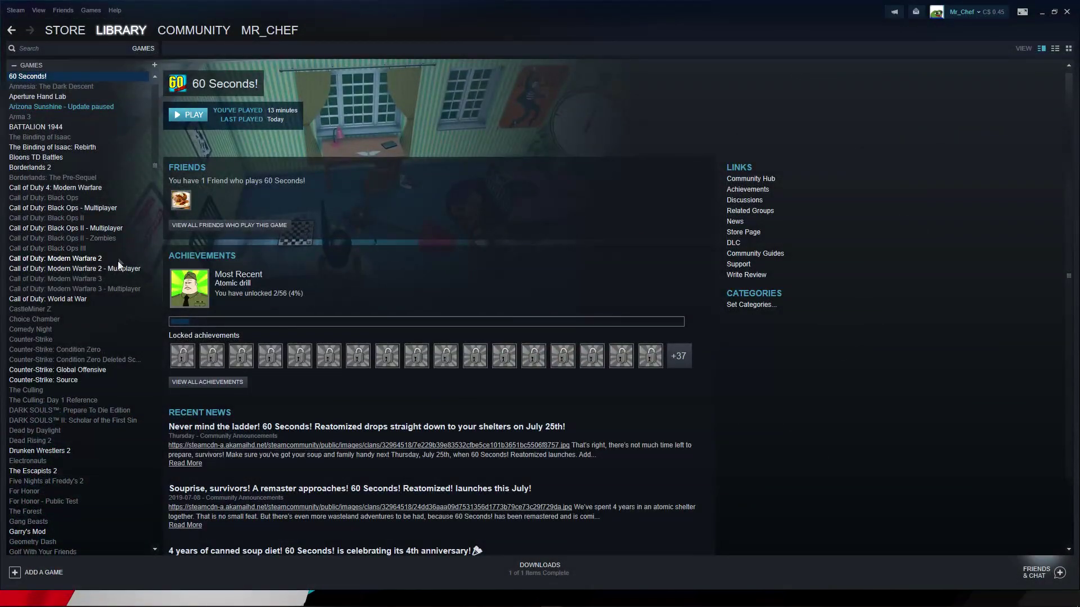
# Browse the Modern Warfare 2 - Multiplayer local files from its Properties, then close Properties.
pyautogui.click(110, 270)
pyautogui.rightClick(128, 268)
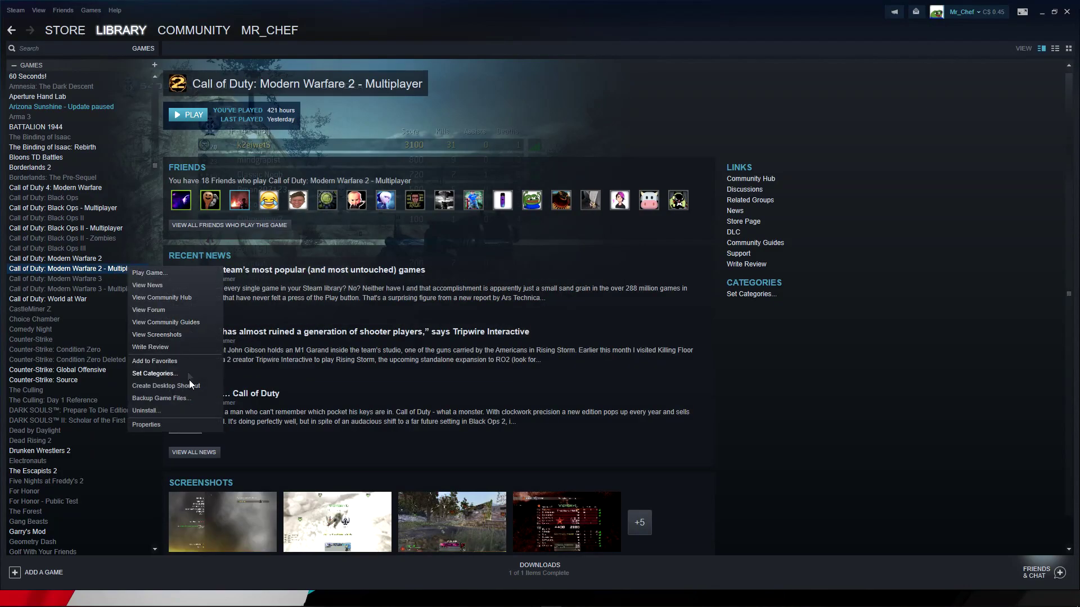
pyautogui.click(146, 425)
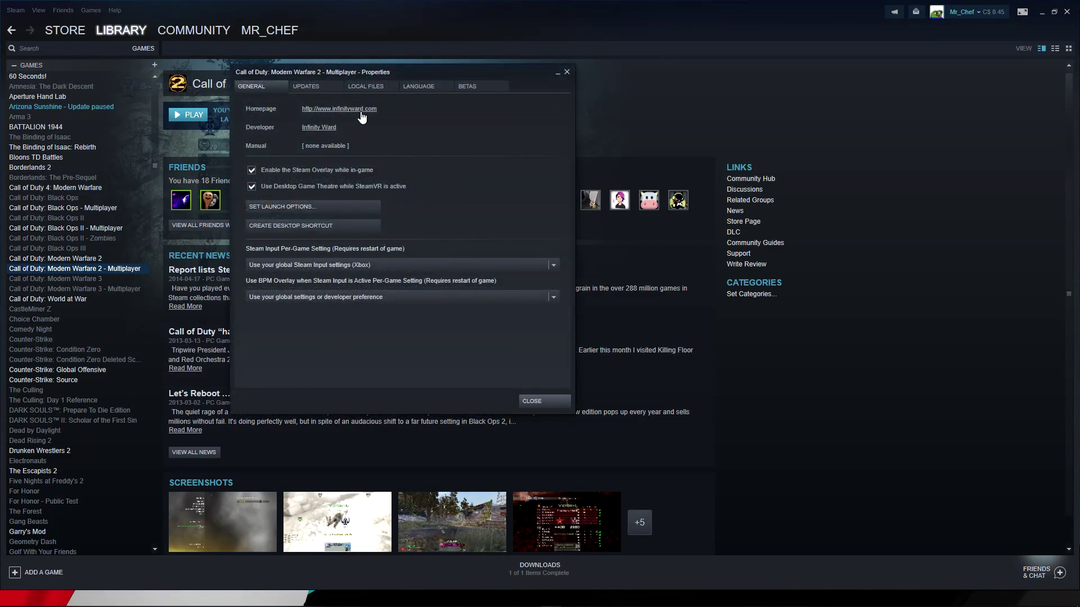
pyautogui.click(364, 87)
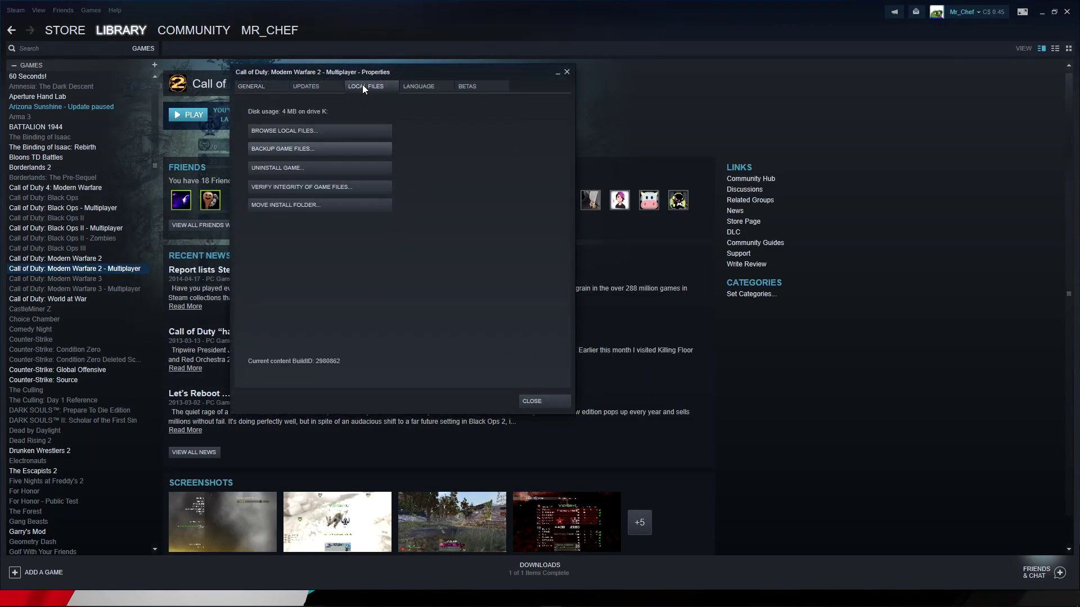
pyautogui.click(299, 130)
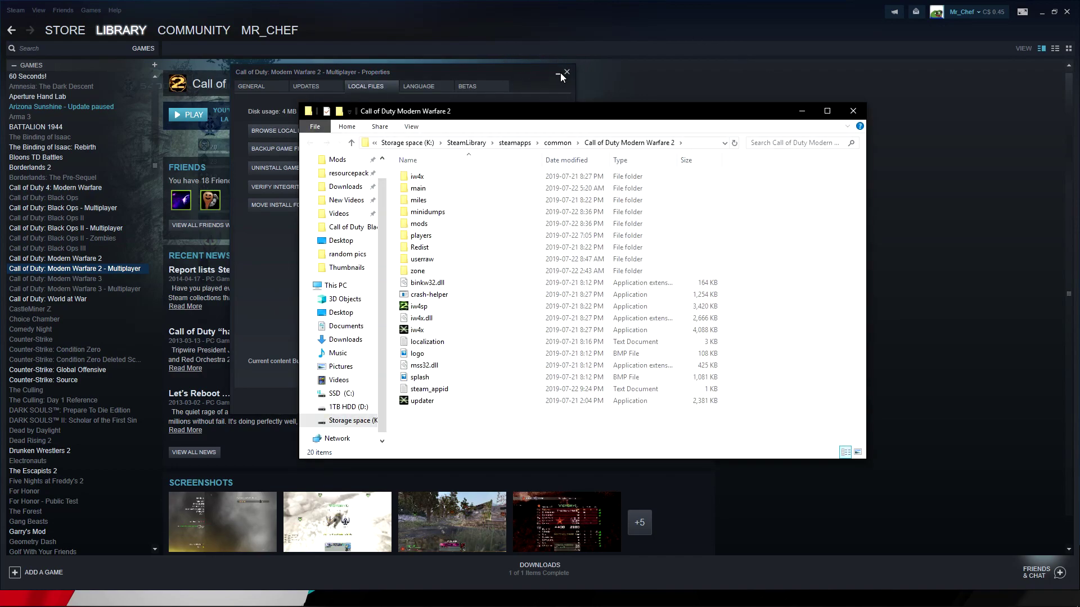
pyautogui.click(566, 72)
# Minimize Steam, reopen the game folder from the desktop, and run the updater application.
pyautogui.click(1041, 11)
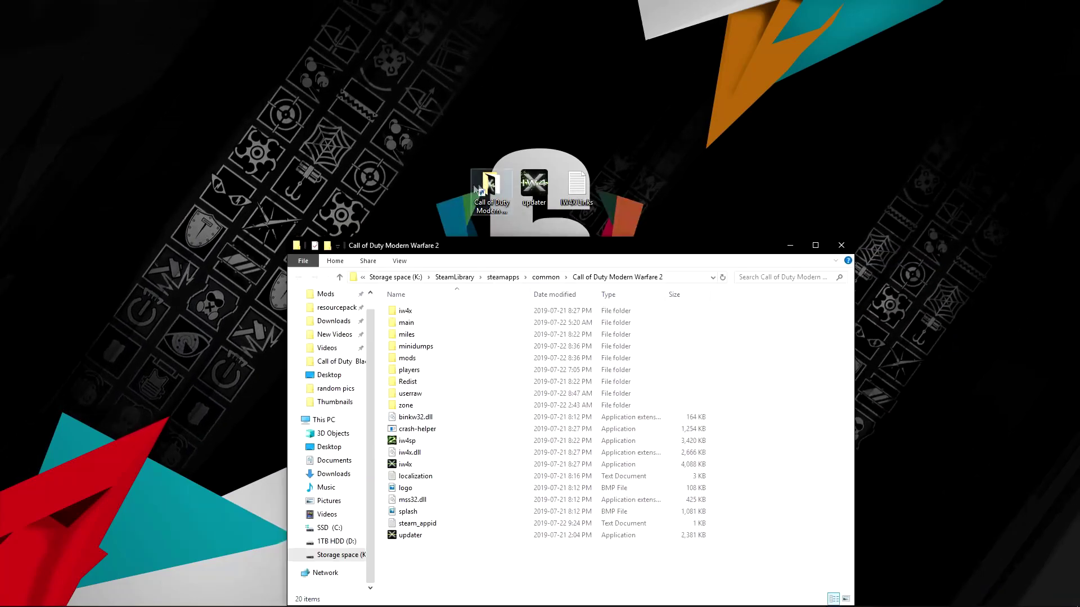
pyautogui.click(841, 245)
pyautogui.doubleClick(495, 185)
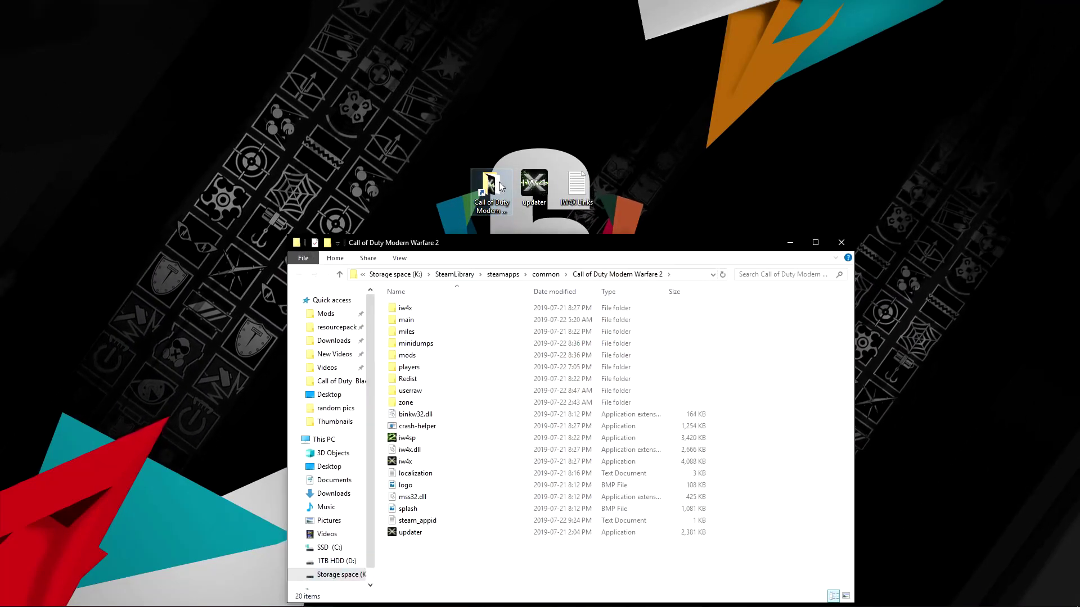
pyautogui.moveTo(534, 250); pyautogui.dragTo(527, 54)
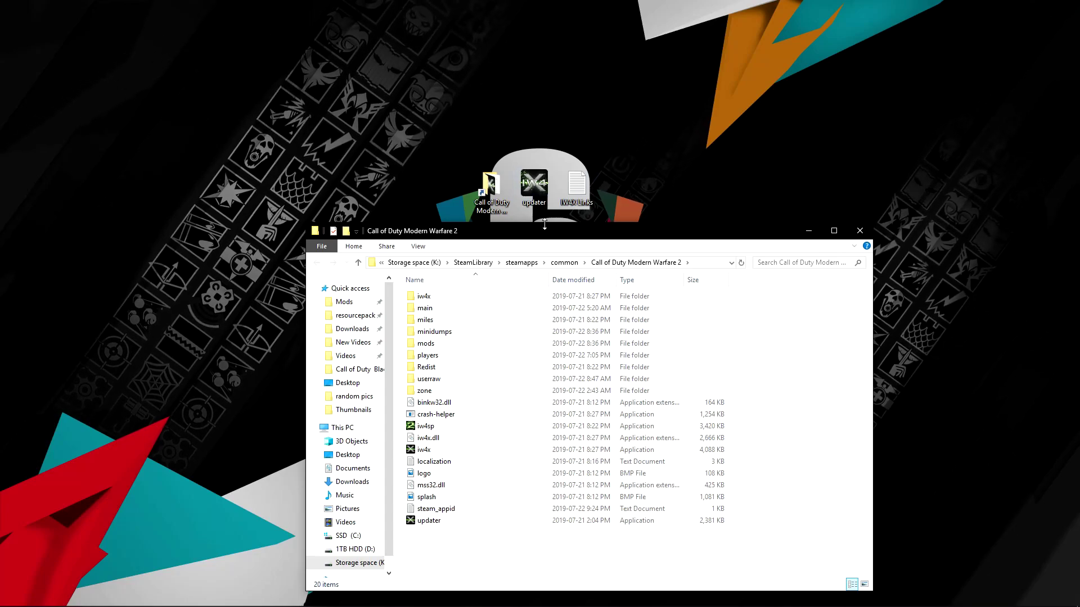
pyautogui.moveTo(620, 231); pyautogui.dragTo(625, 85)
pyautogui.doubleClick(471, 374)
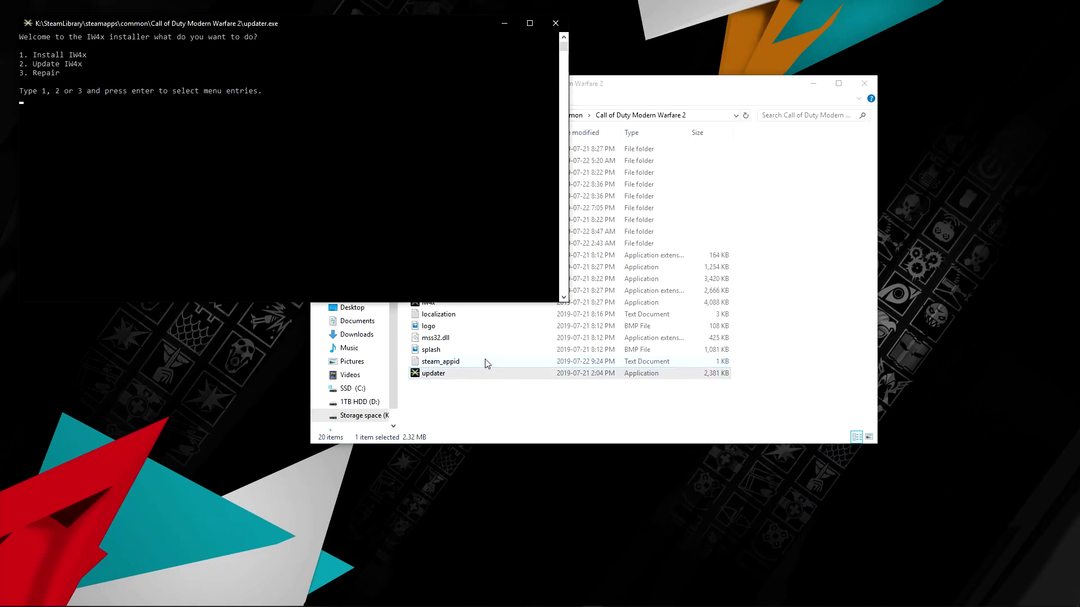
# Select option 1, Install IW4x, in the updater console.
pyautogui.moveTo(298, 29); pyautogui.dragTo(437, 53)
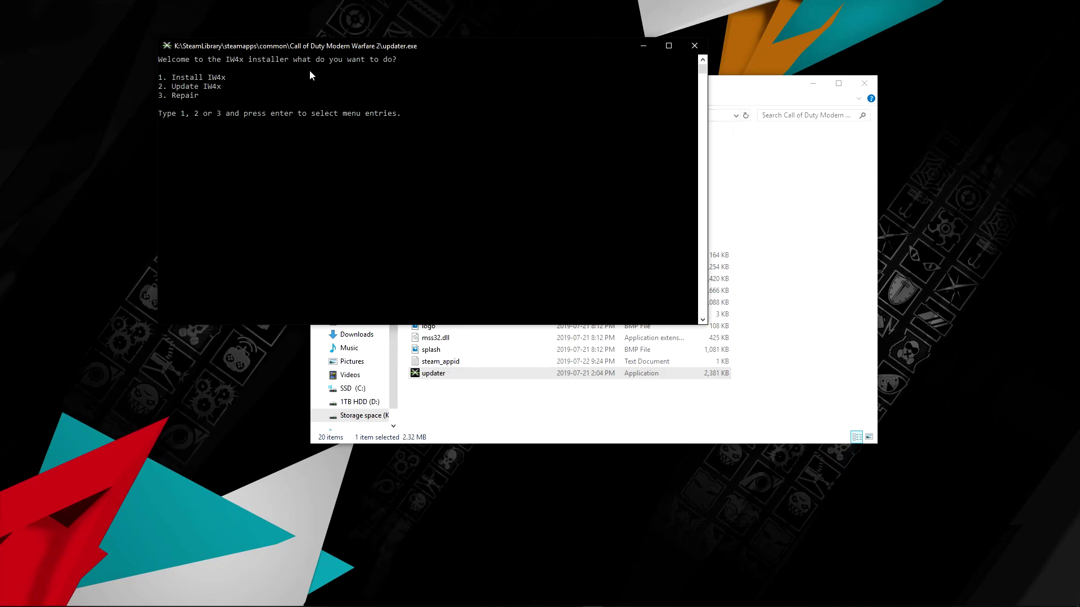
pyautogui.write('1')
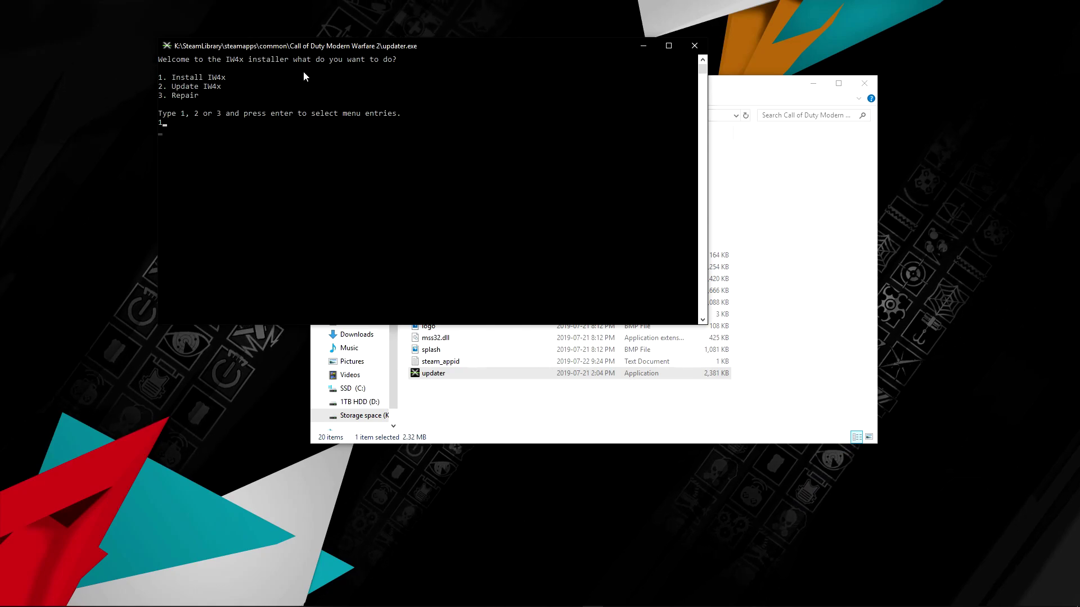
pyautogui.press('Return')
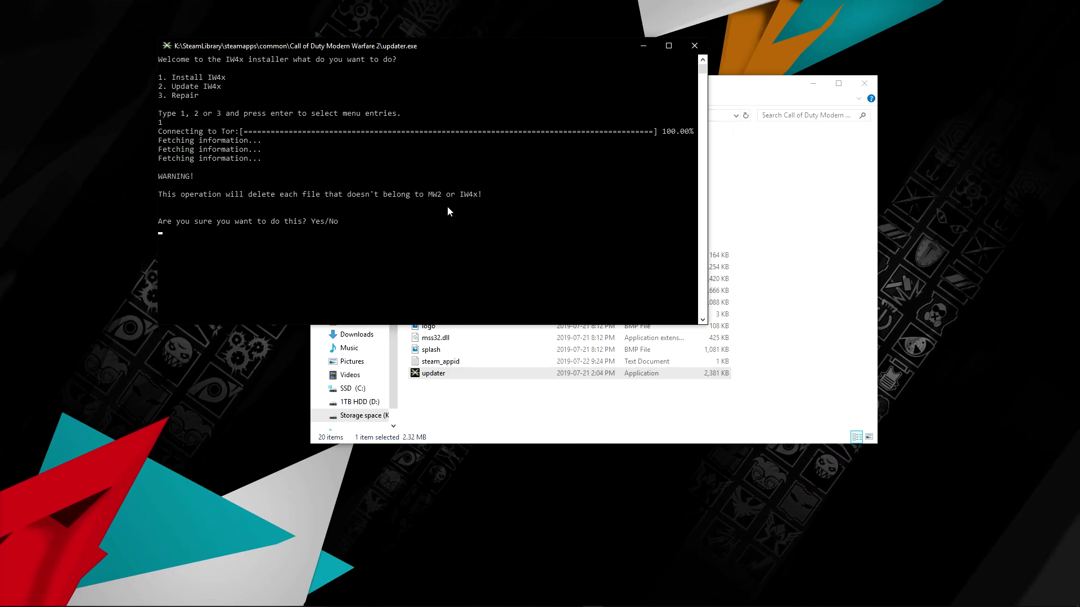
# Confirm deleting non-MW2/IW4x files and let MW2, DLC and IW4x validation finish.
pyautogui.write('s')
pyautogui.press('Return')
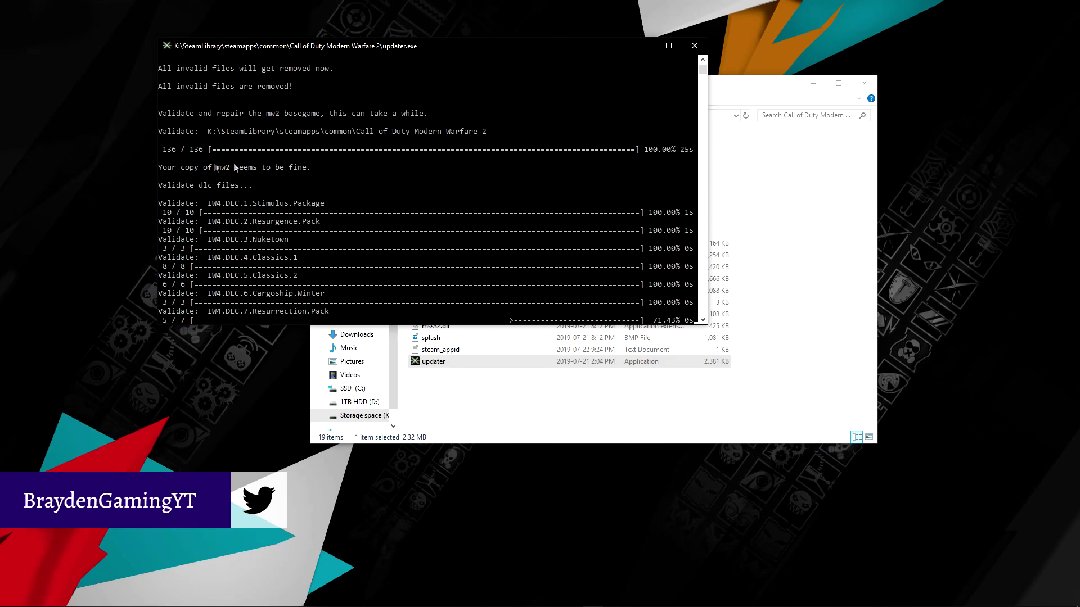
pyautogui.write('455')
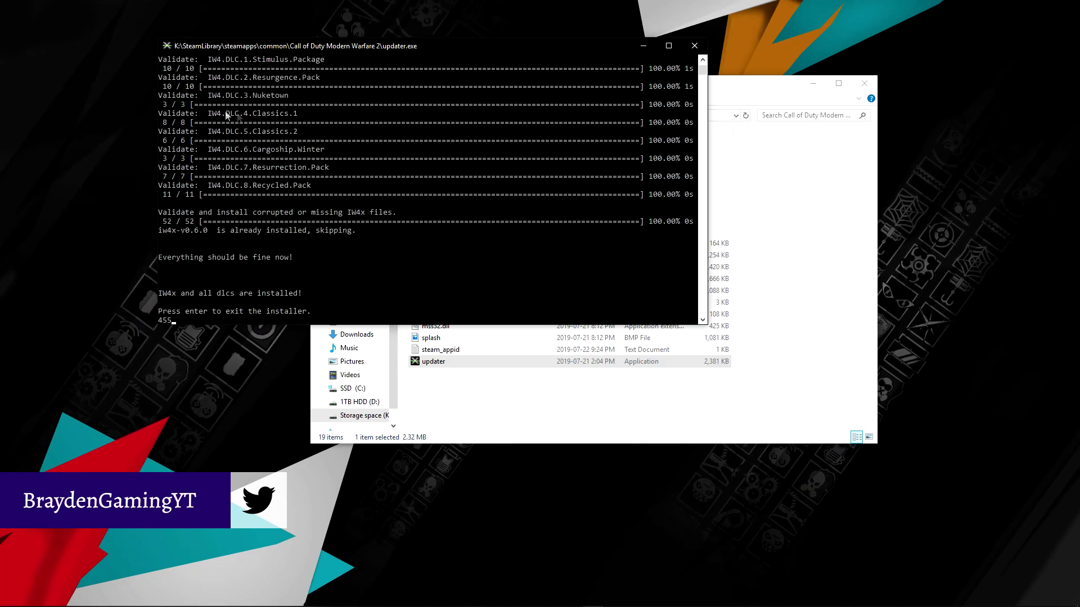
pyautogui.scroll(3, 373, 147)
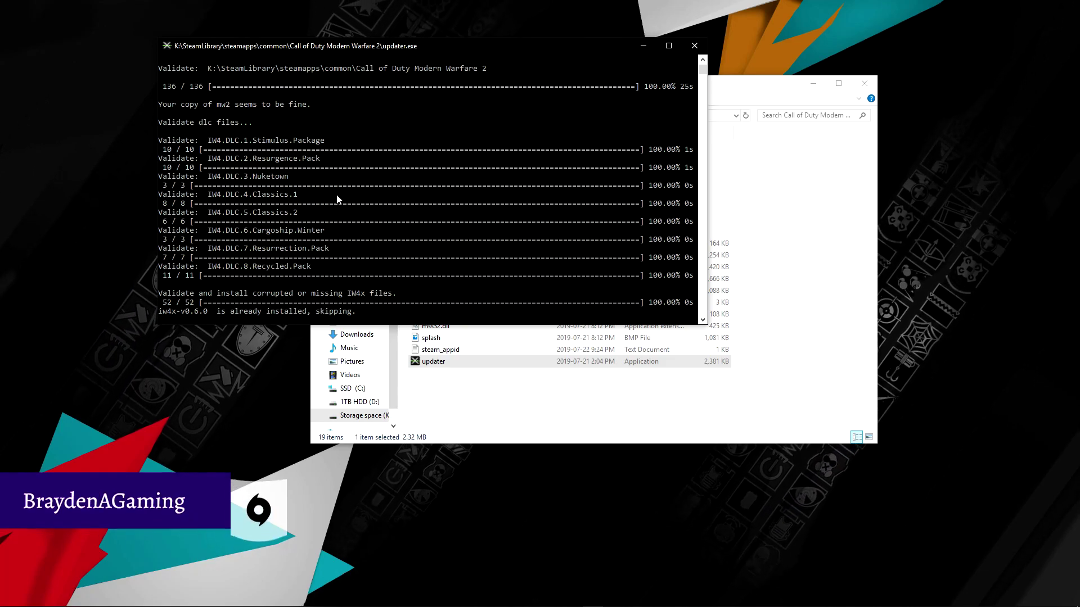
pyautogui.scroll(-2, 321, 225)
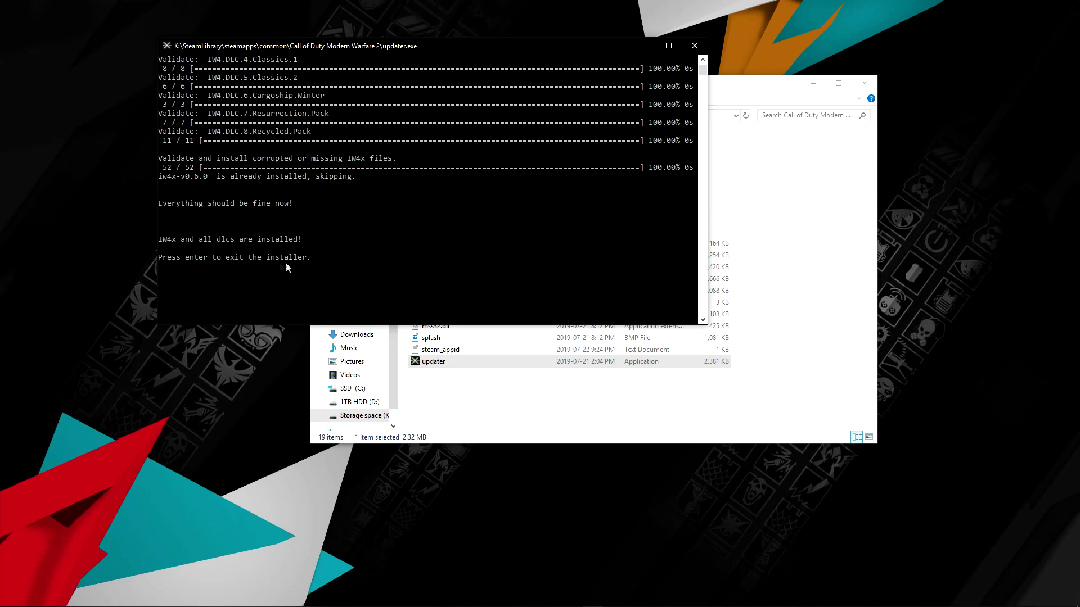
# Exit the finished updater and switch on the GeForce Experience In-Game Overlay.
pyautogui.press('Return')
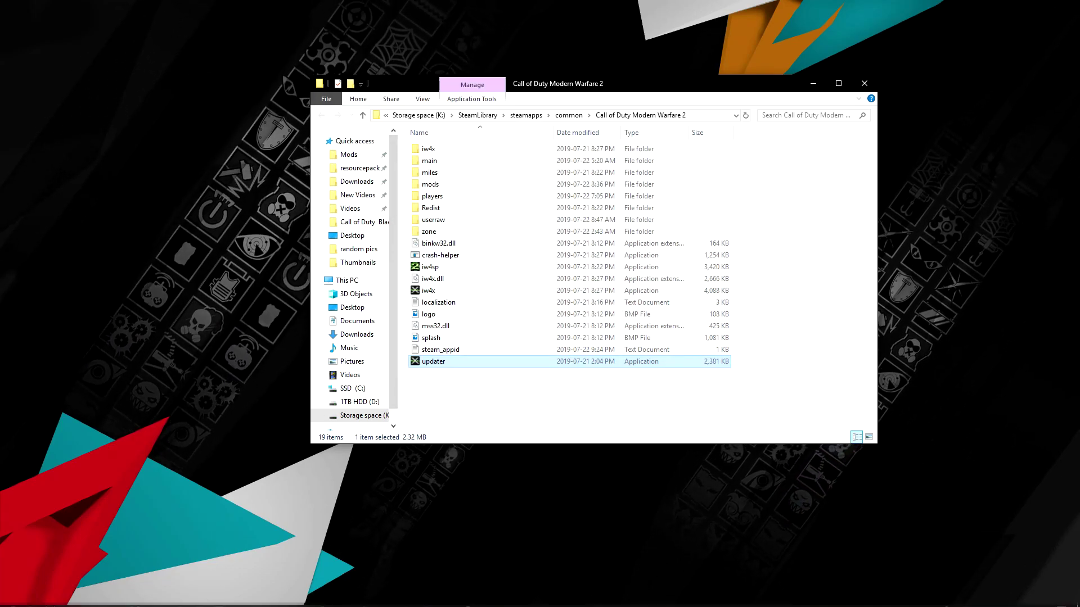
pyautogui.click(579, 596)
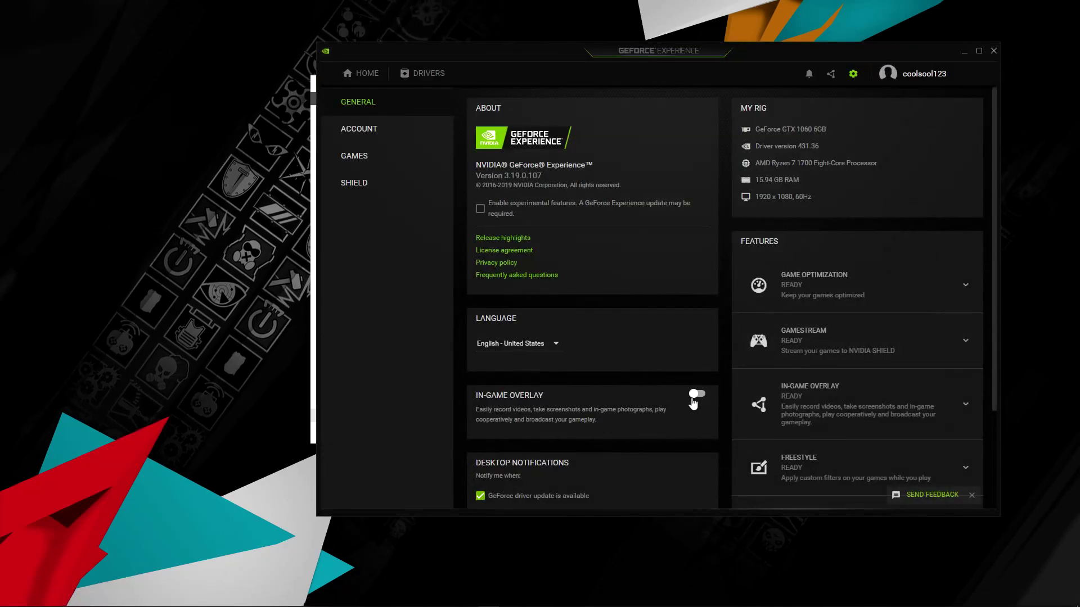
pyautogui.click(696, 394)
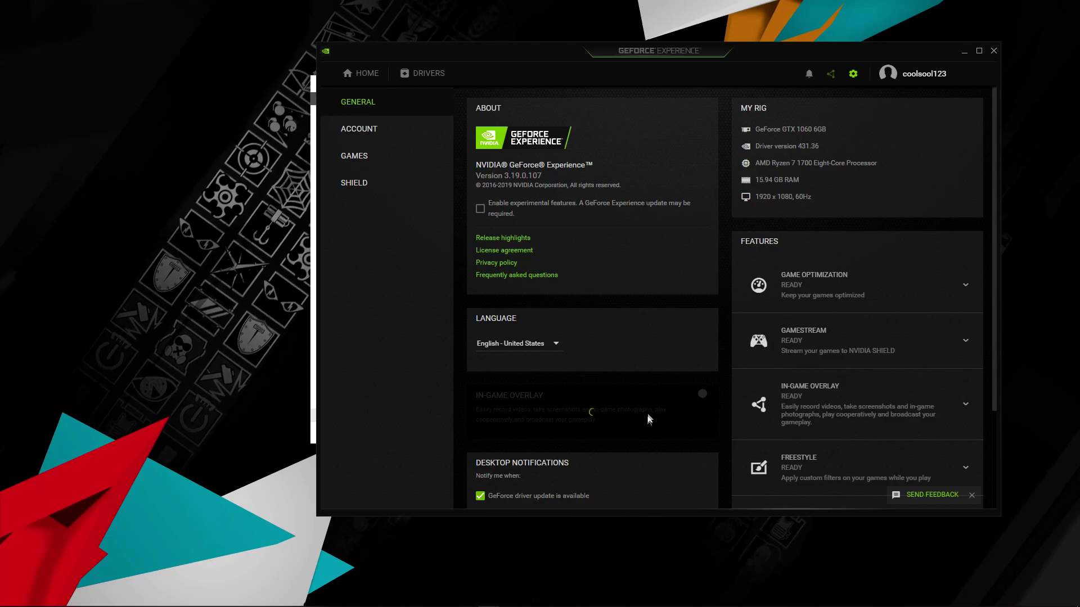
pyautogui.click(958, 53)
# Launch iw4x, end the frozen IW4x process in Task Manager, and show GeForce Home.
pyautogui.doubleClick(475, 292)
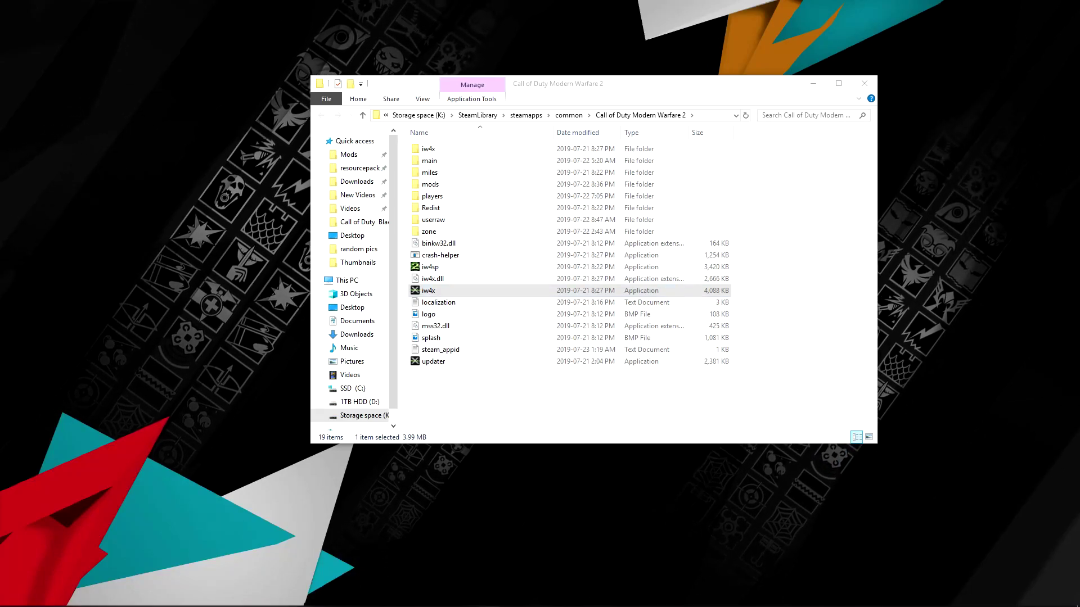
pyautogui.moveTo(494, 601)
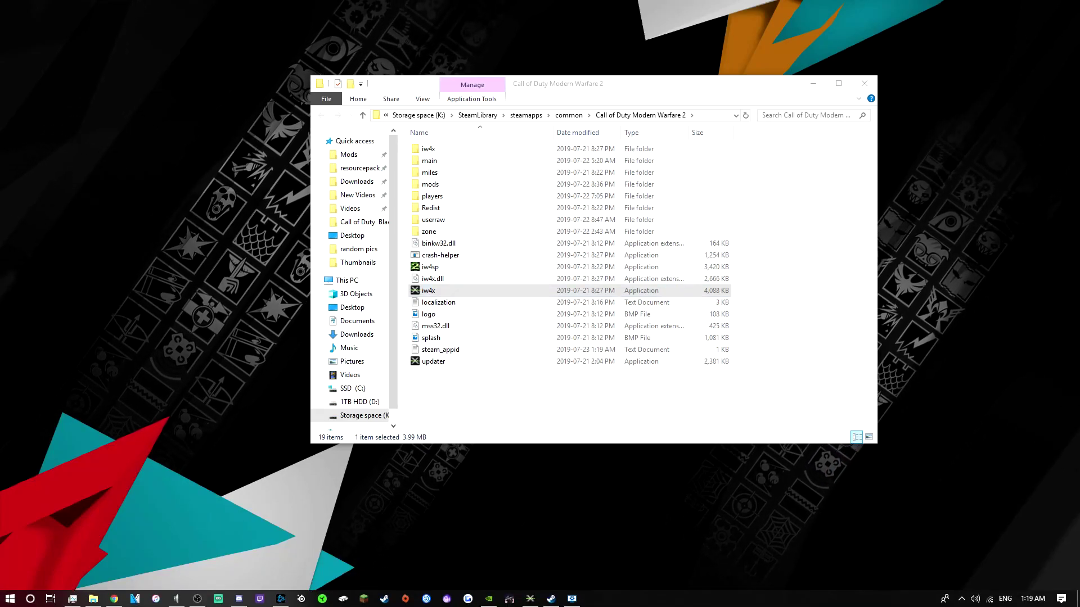
pyautogui.click(493, 601)
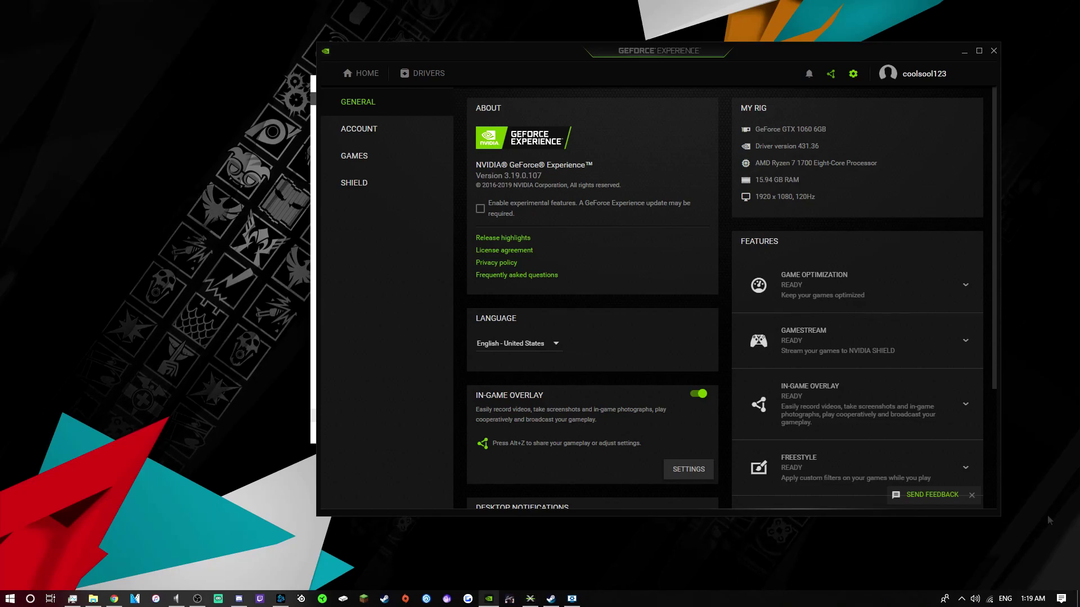
pyautogui.hotkey('alt', 'Tab')
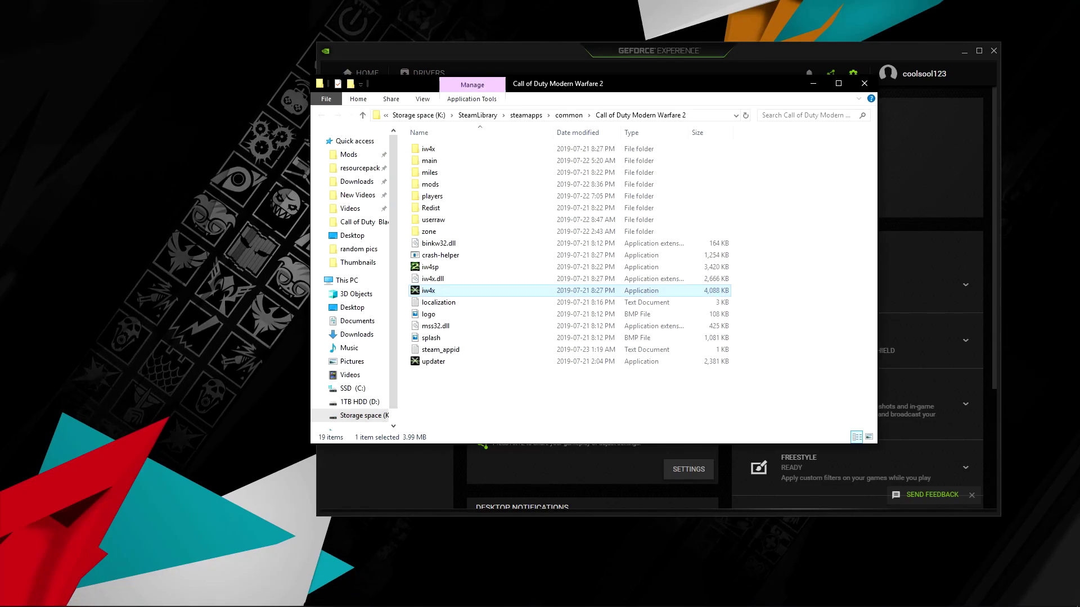
pyautogui.click(814, 86)
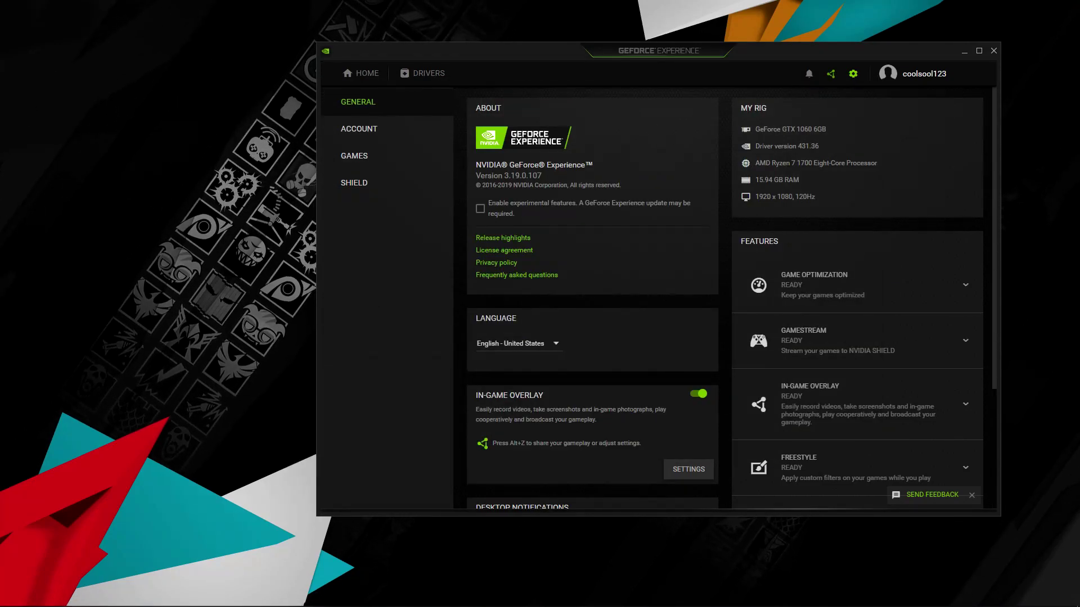
pyautogui.hotkey('ctrl', 'shift', 'Escape')
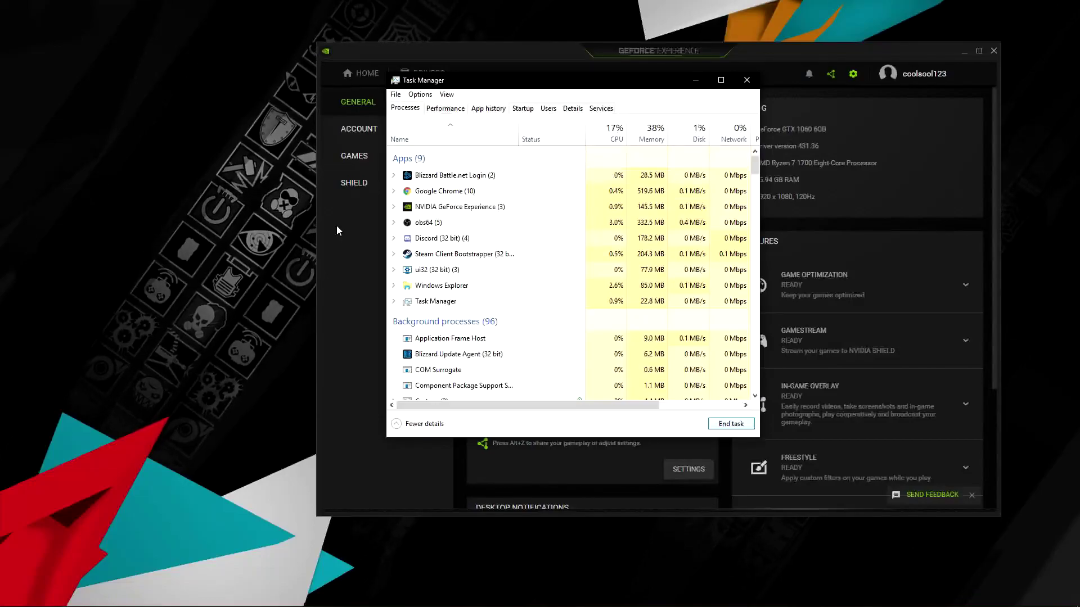
pyautogui.hotkey('alt', 'F4')
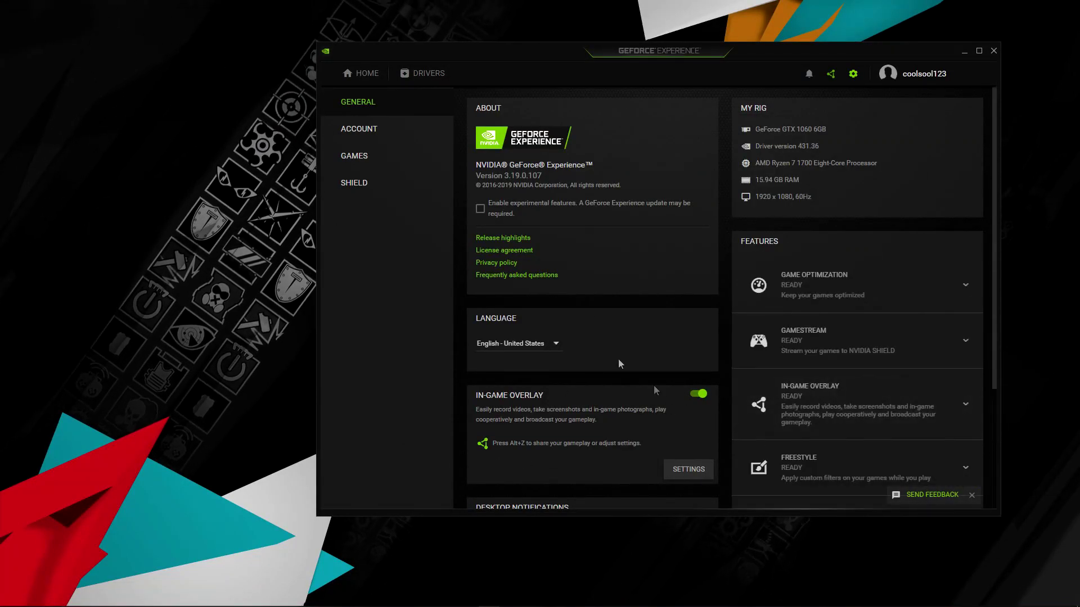
pyautogui.click(363, 73)
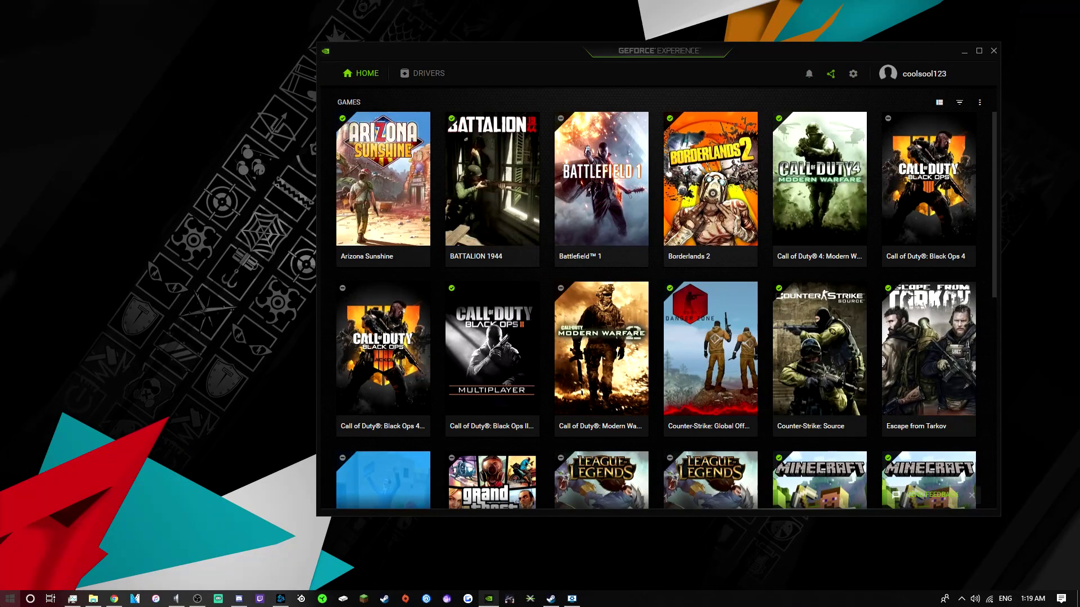
# Reopen GeForce Experience via Windows search and switch off In-Game Overlay in General settings.
pyautogui.click(11, 601)
pyautogui.write('gefor')
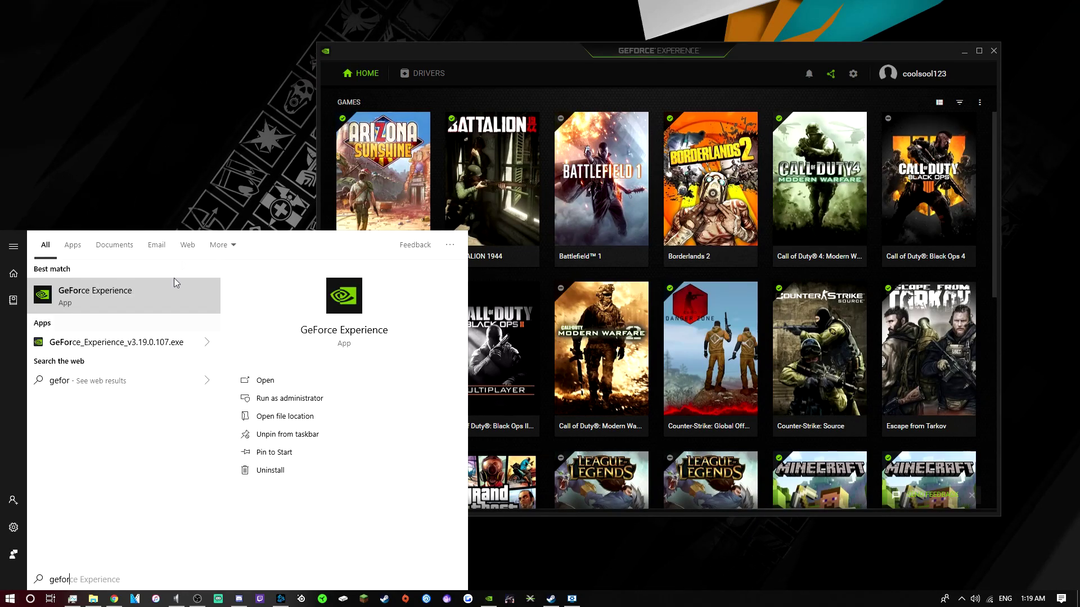
pyautogui.click(161, 193)
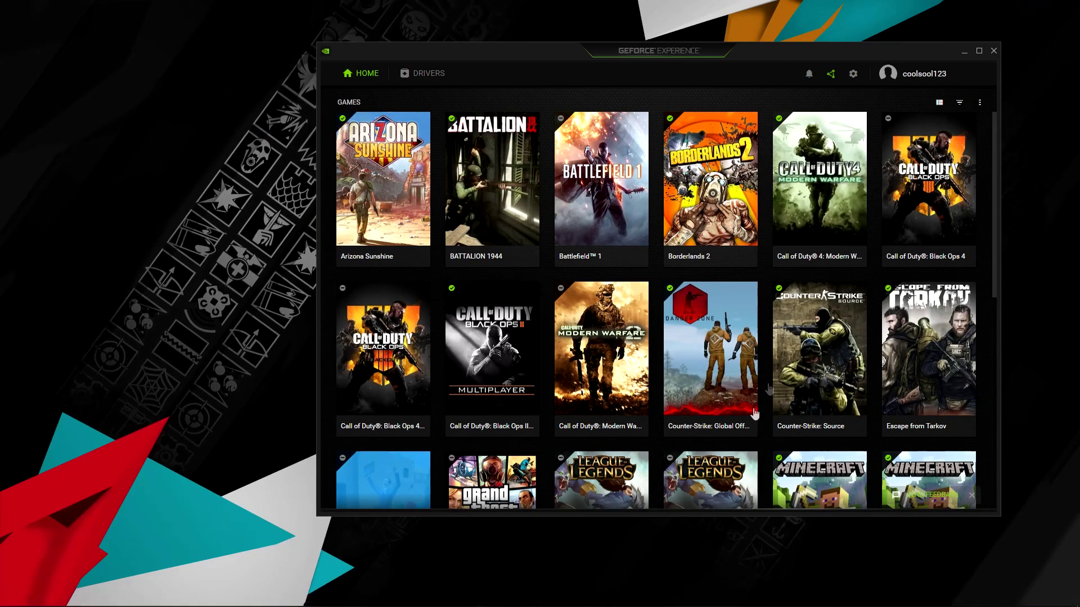
pyautogui.click(852, 75)
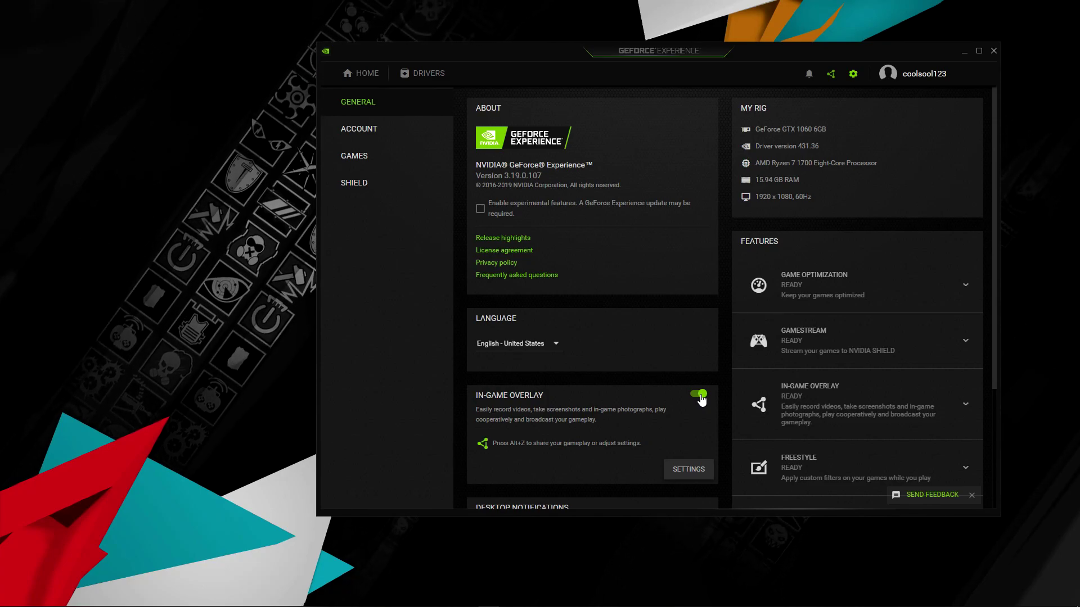
pyautogui.click(700, 396)
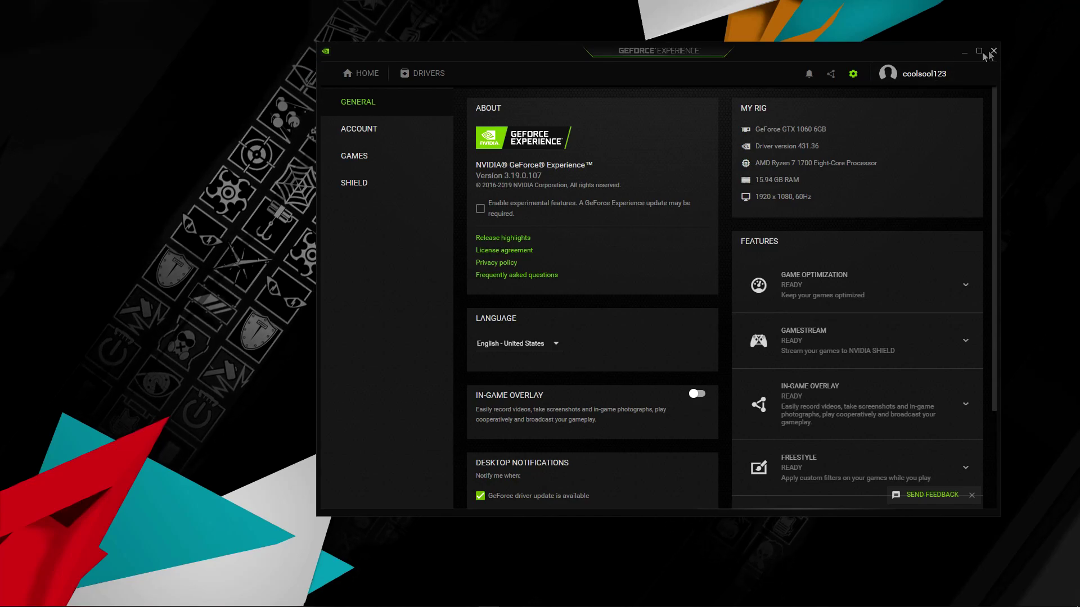
# Close GeForce Experience so IW4x loads to its v0.6.0 main menu.
pyautogui.click(965, 53)
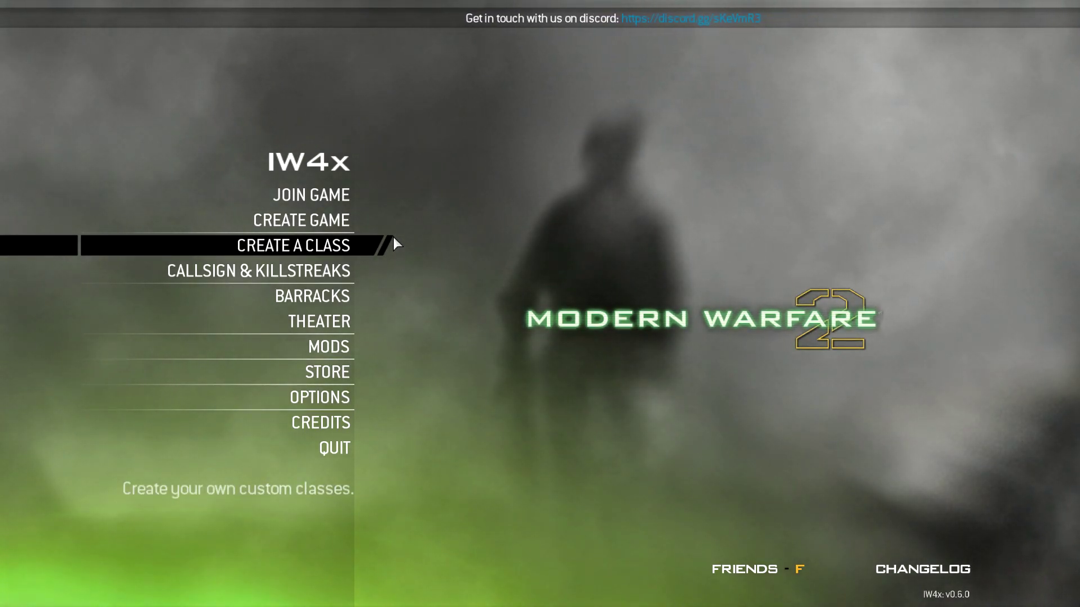
# Unlock all player stats from the Barracks.
pyautogui.click(328, 298)
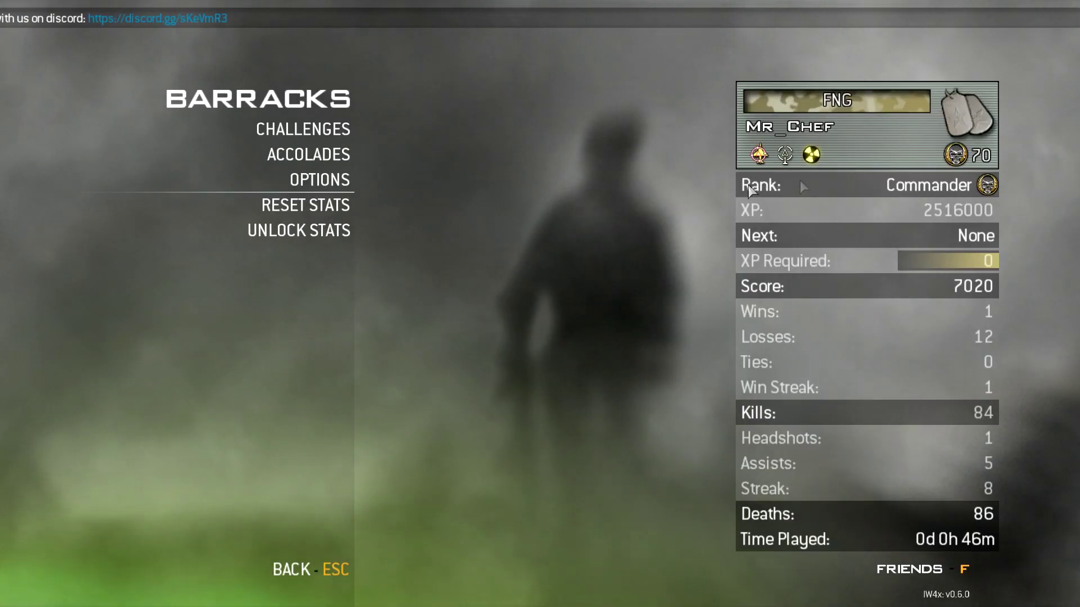
pyautogui.click(312, 234)
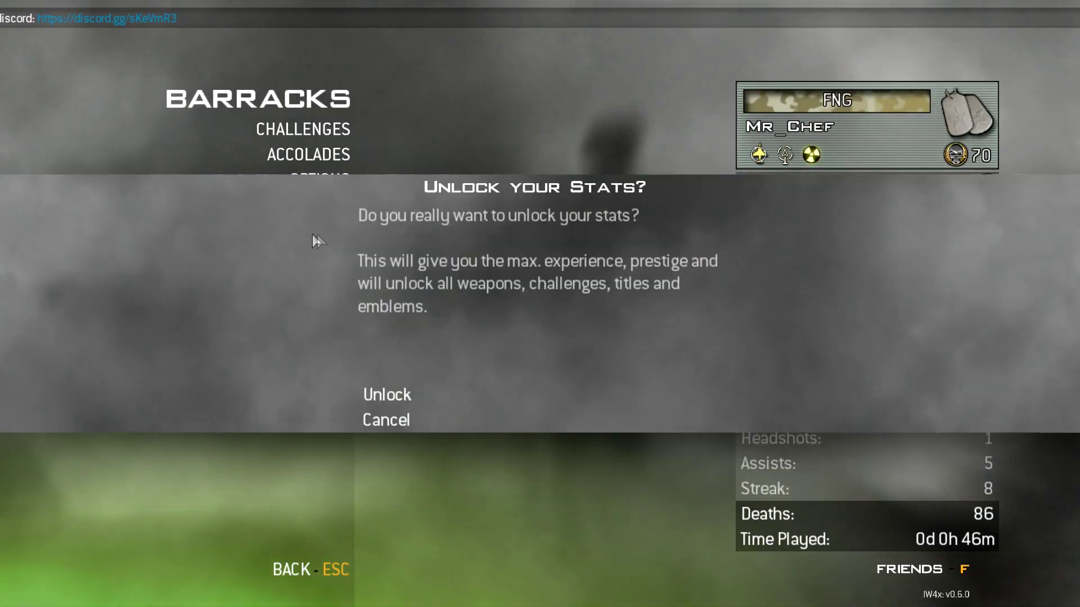
pyautogui.click(421, 388)
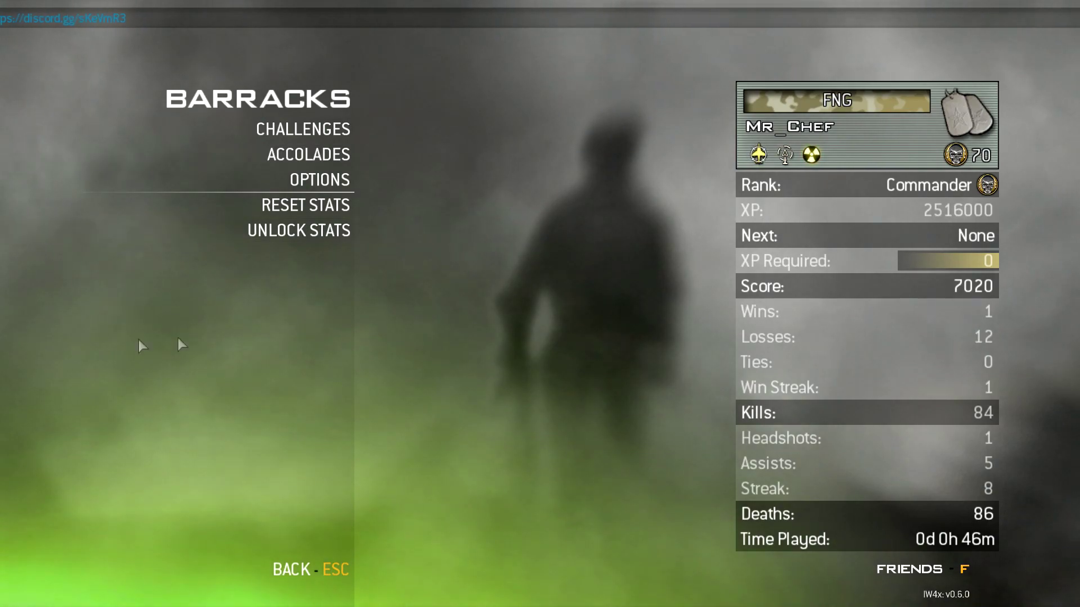
pyautogui.press('Escape')
# Review Create a Class and the Favorites server list, then quit IW4x.
pyautogui.click(317, 254)
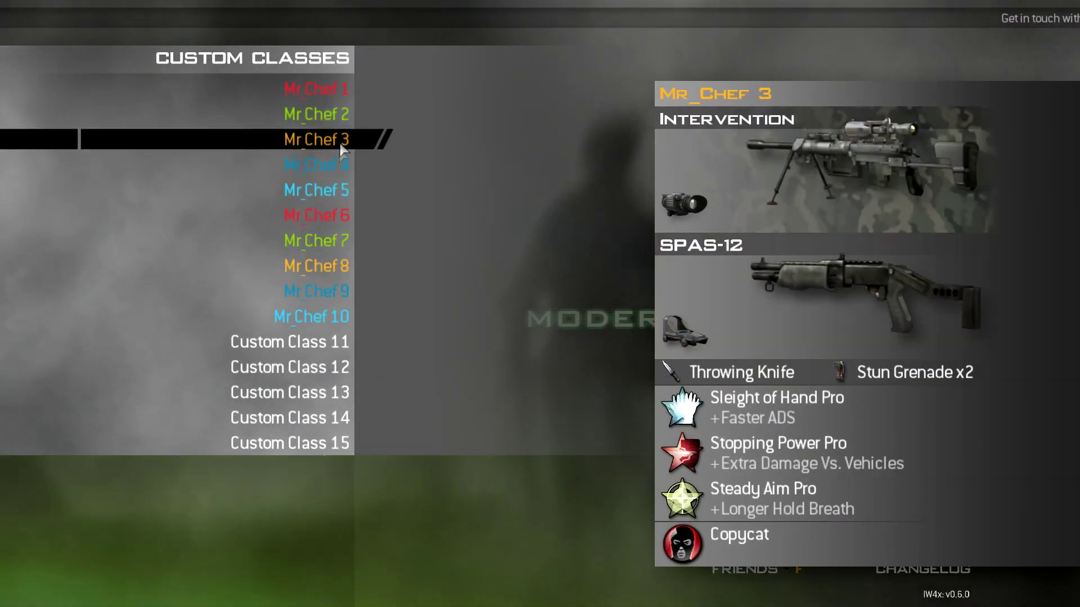
pyautogui.press('Escape')
pyautogui.click(349, 194)
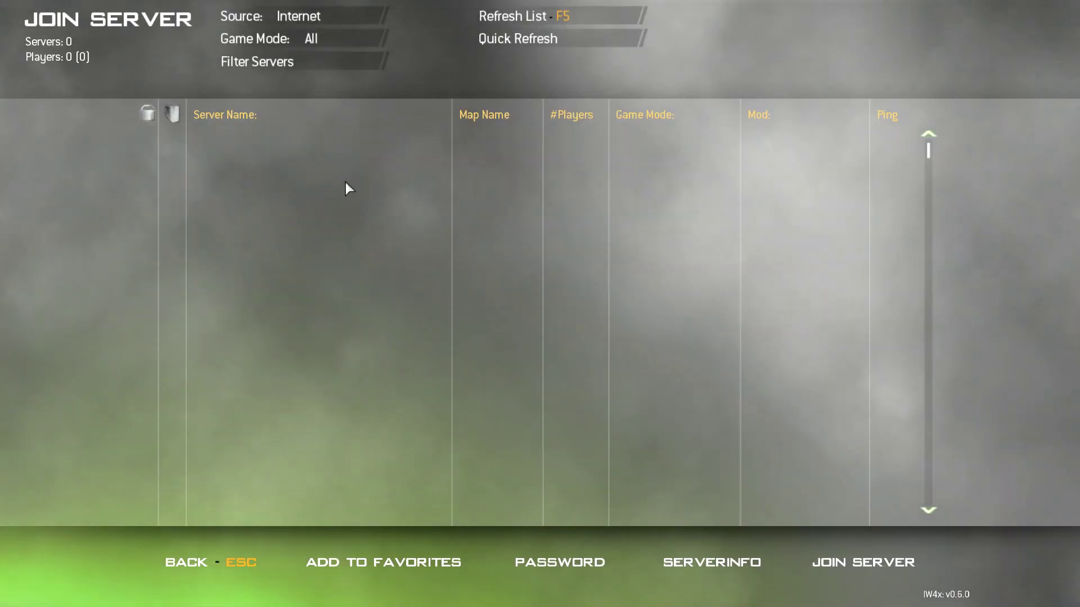
pyautogui.click(374, 18)
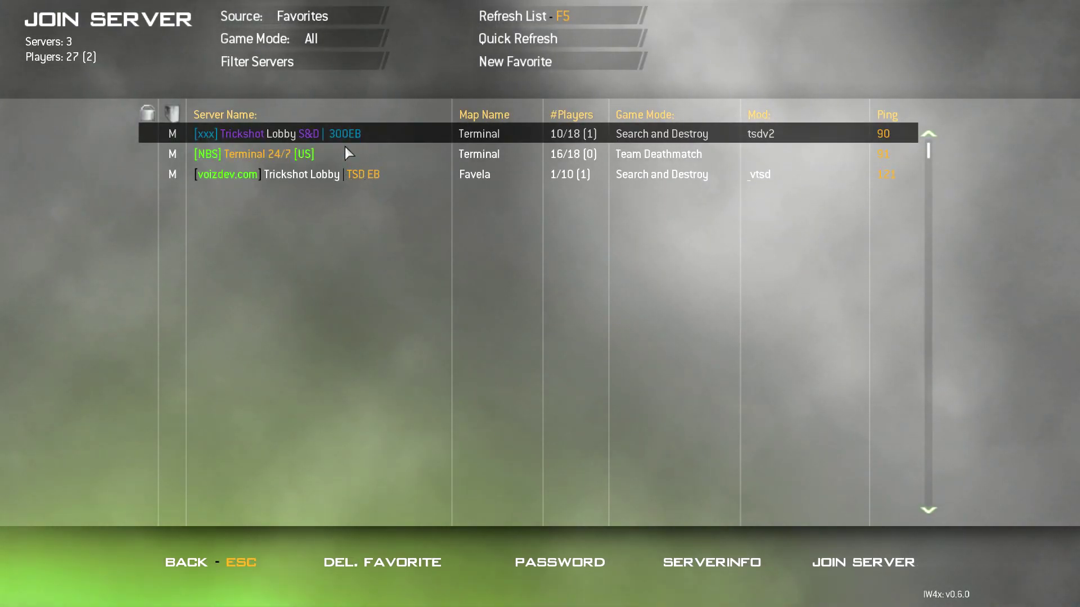
pyautogui.click(366, 171)
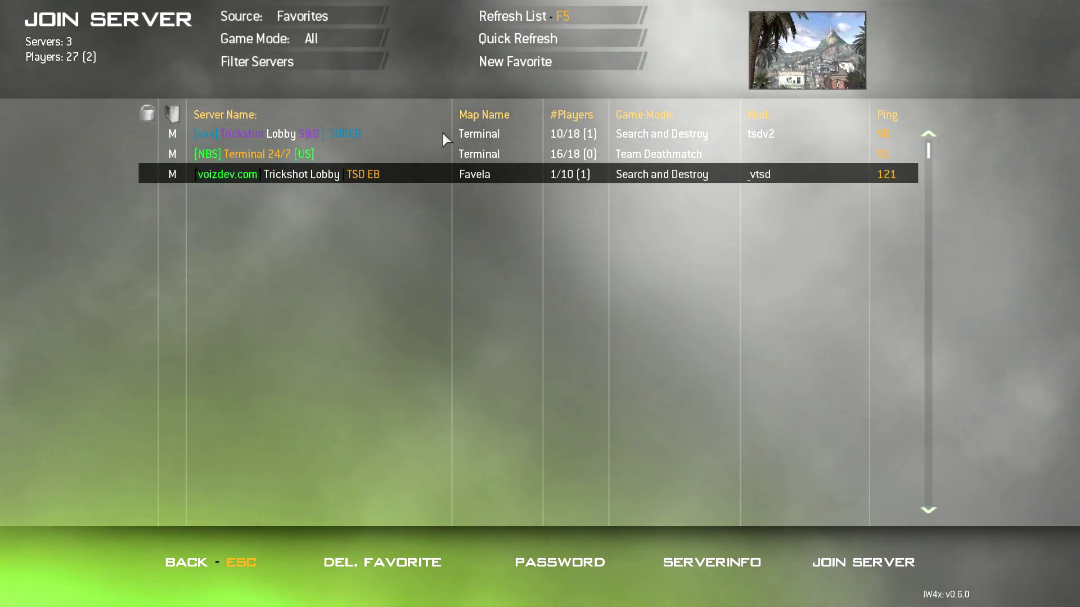
pyautogui.click(227, 562)
pyautogui.click(331, 450)
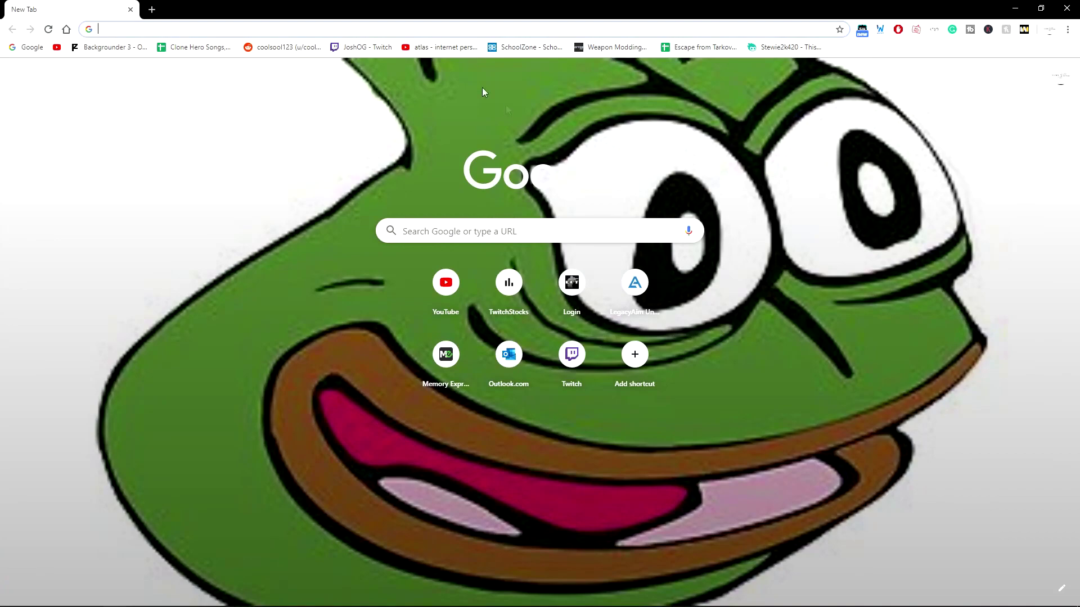
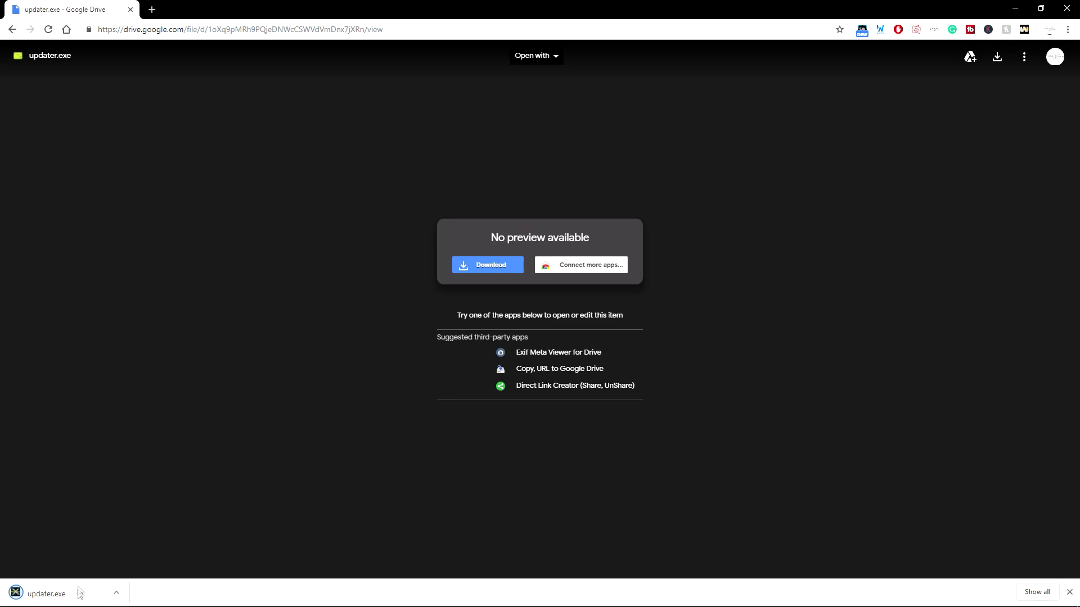
# Download updater.exe from its Google Drive link, run it, and close its console.
pyautogui.click(79, 593)
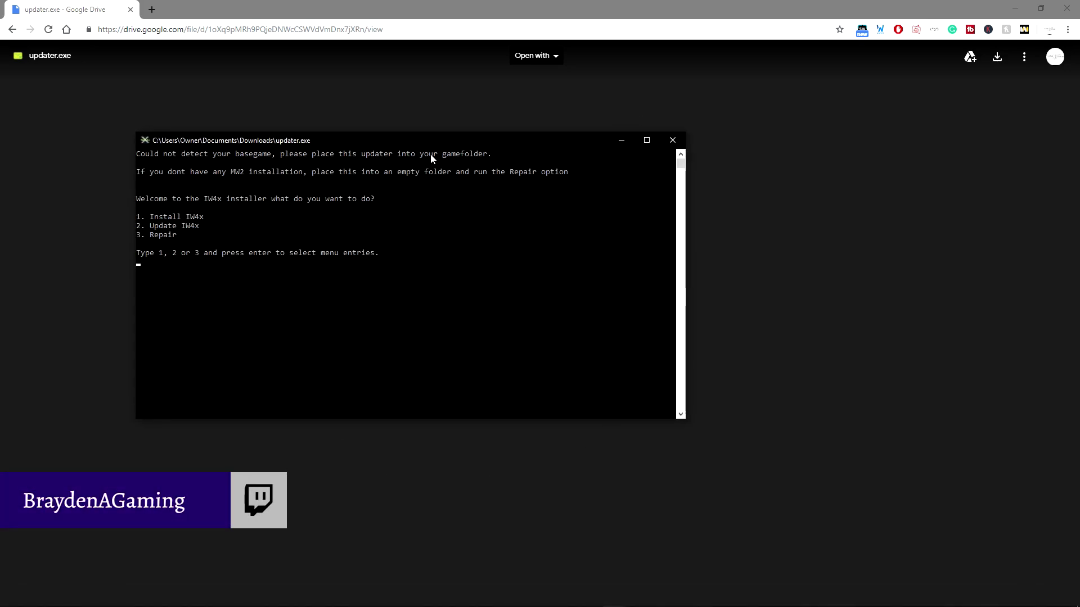
pyautogui.click(672, 141)
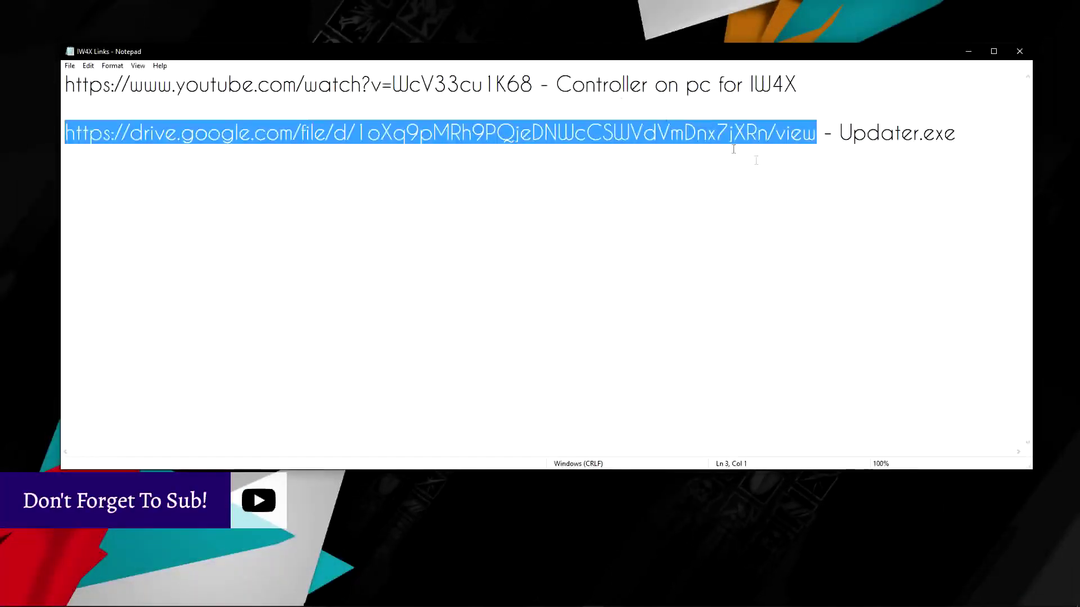
# Select the YouTube controller-on-PC link on line 1 of the IW4X Links notes.
pyautogui.click(65, 231)
pyautogui.moveTo(536, 93); pyautogui.dragTo(64, 85)
pyautogui.hotkey('ctrl', 'c')
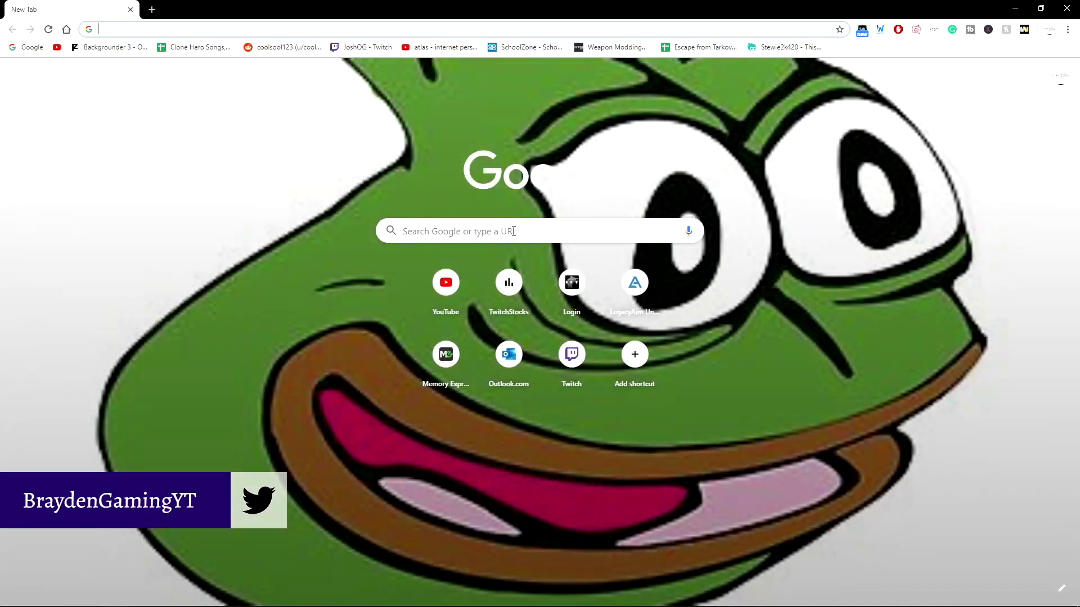
# Load the 'IW4x - Playing with a Controller' YouTube video from its pasted link, then close Chrome.
pyautogui.hotkey('ctrl', 'v')
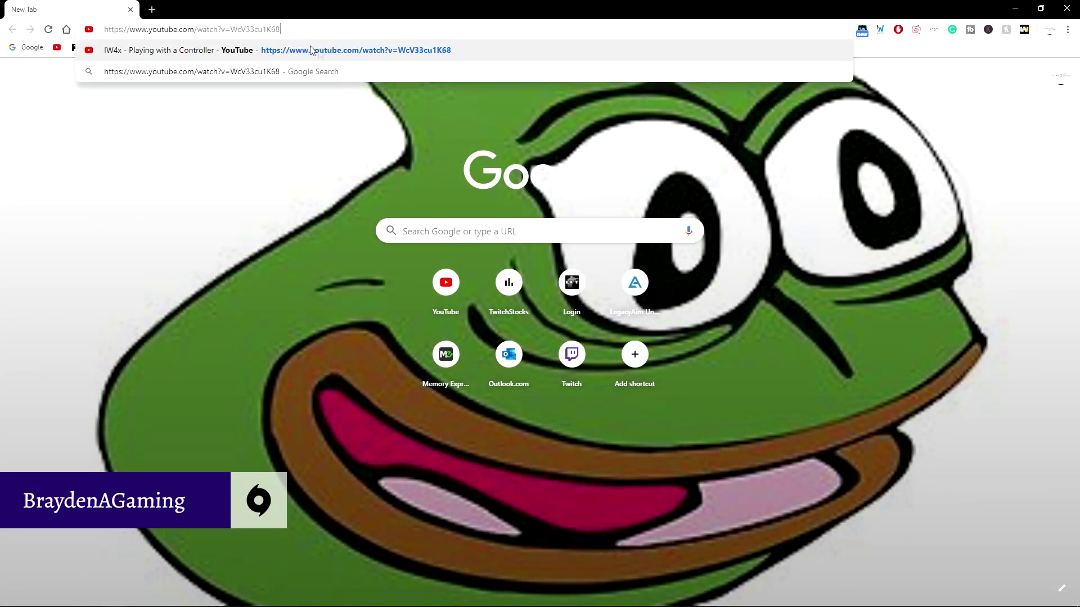
pyautogui.press('Return')
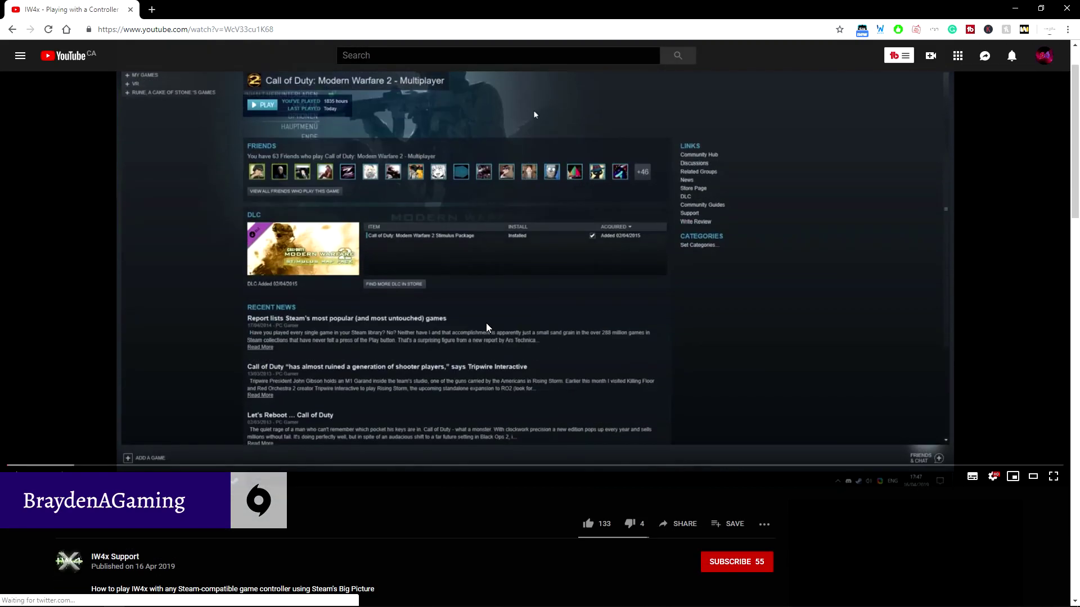
pyautogui.scroll(-4, 466, 313)
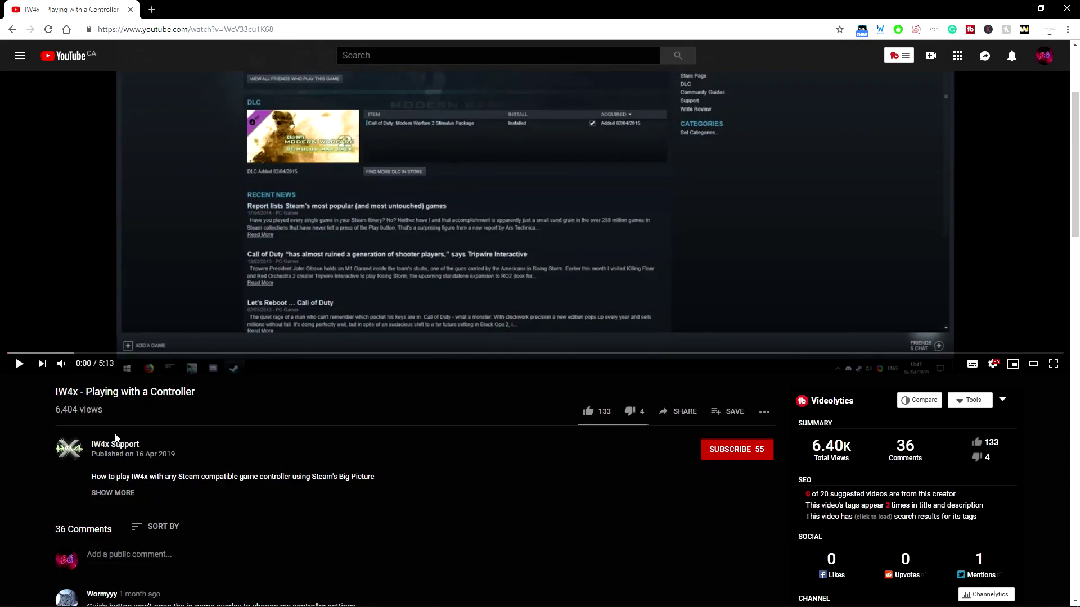
pyautogui.scroll(5, 138, 426)
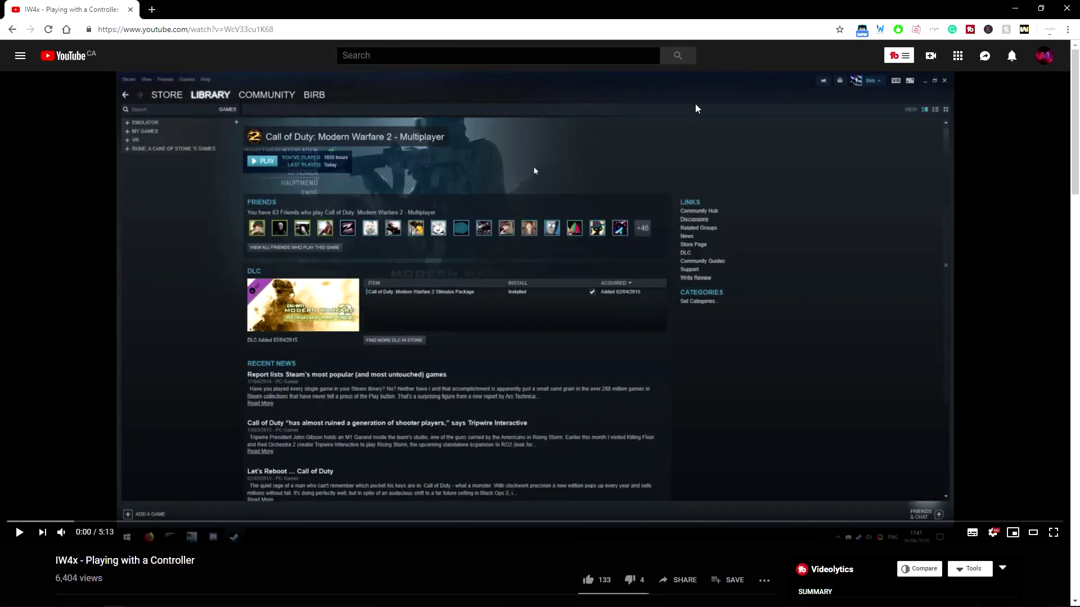
pyautogui.click(1061, 10)
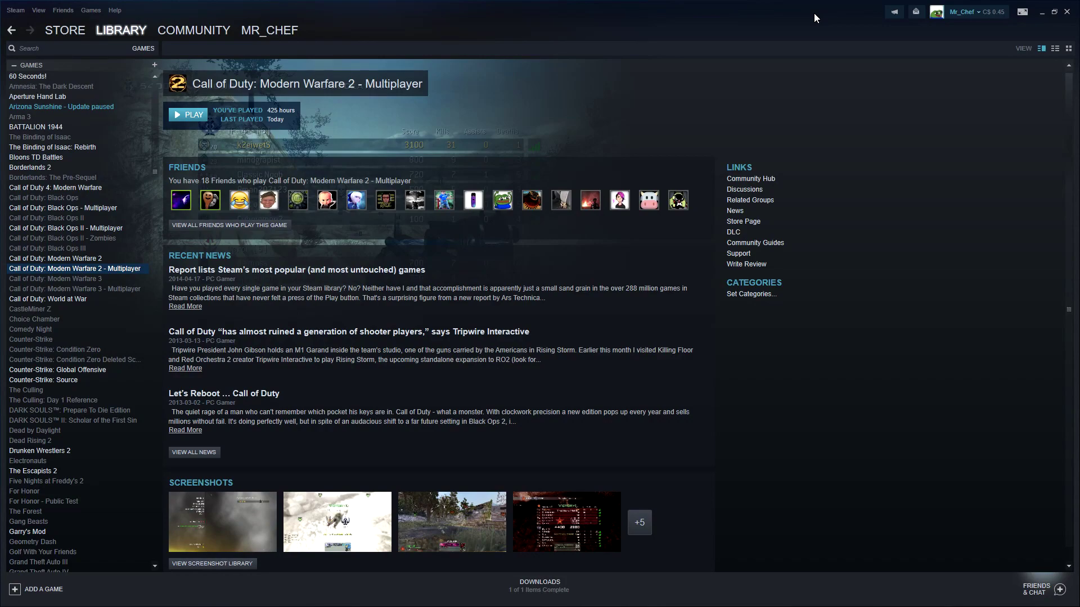
# Launch Steam's Big Picture mode to reach its Welcome to Steam home screen.
pyautogui.click(1022, 12)
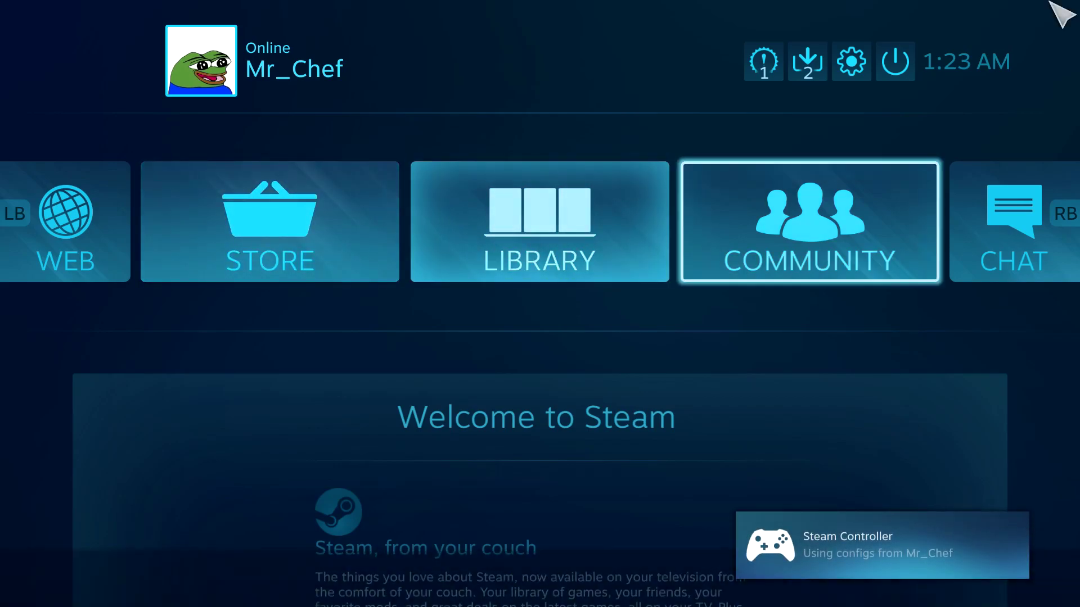
# Move focus across the Big Picture home tiles to Library, then bring up the power menu.
pyautogui.press('Down')
pyautogui.press('Up')
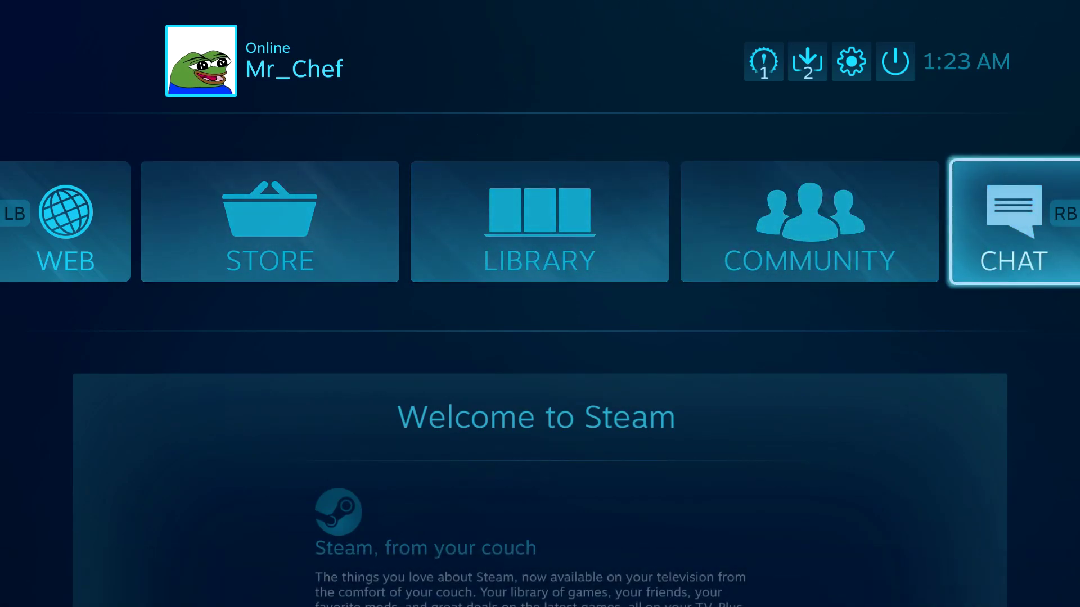
pyautogui.press('Left')
pyautogui.press('Left')
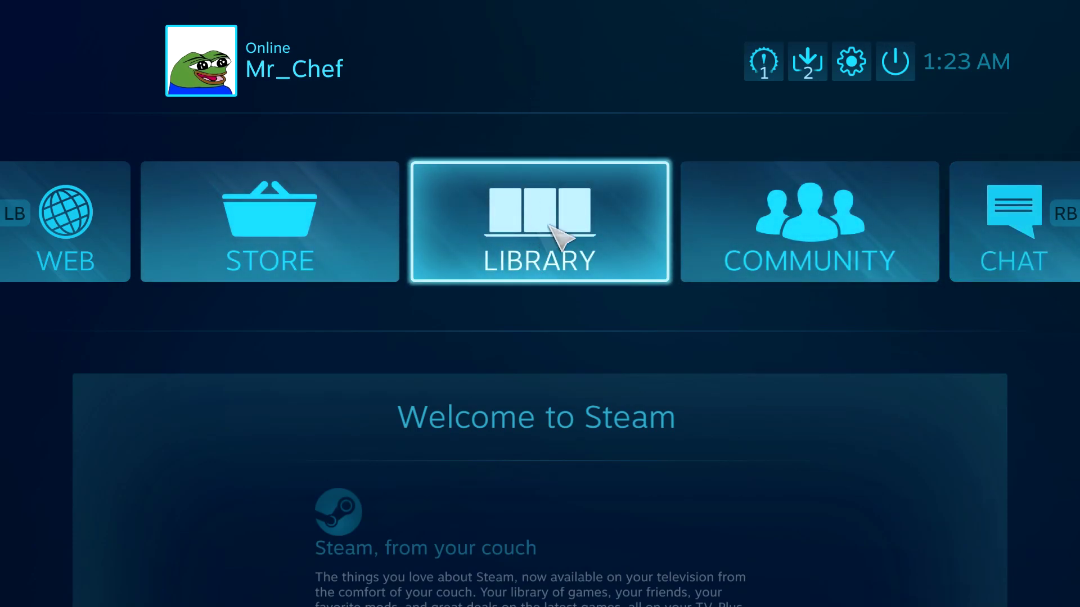
pyautogui.click(898, 63)
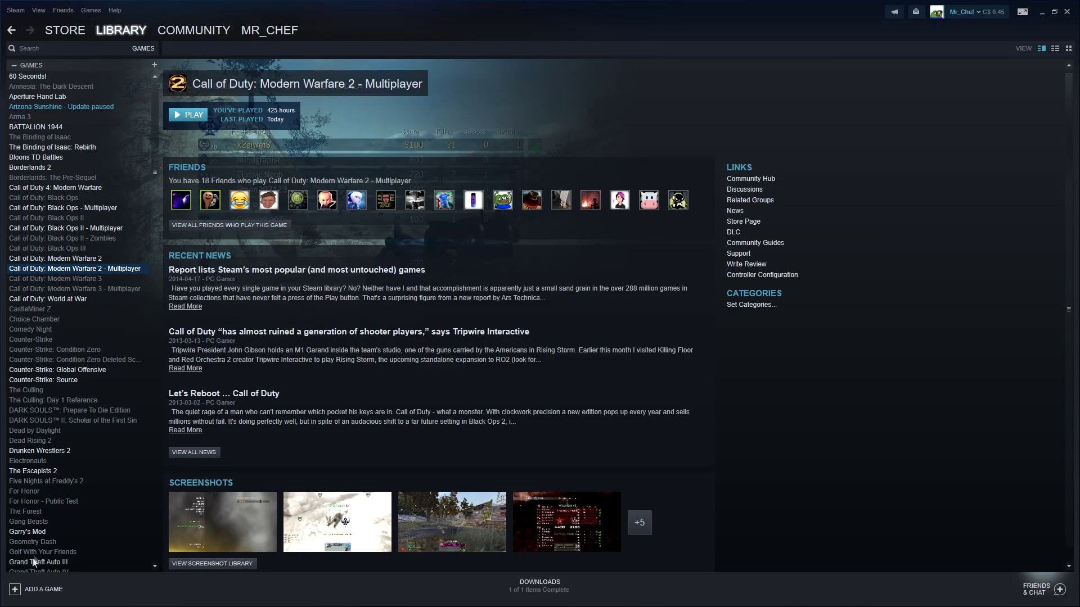
# Choose ADD A GAME > Add a Non-Steam Game to list installed programs.
pyautogui.scroll(-12, 57, 521)
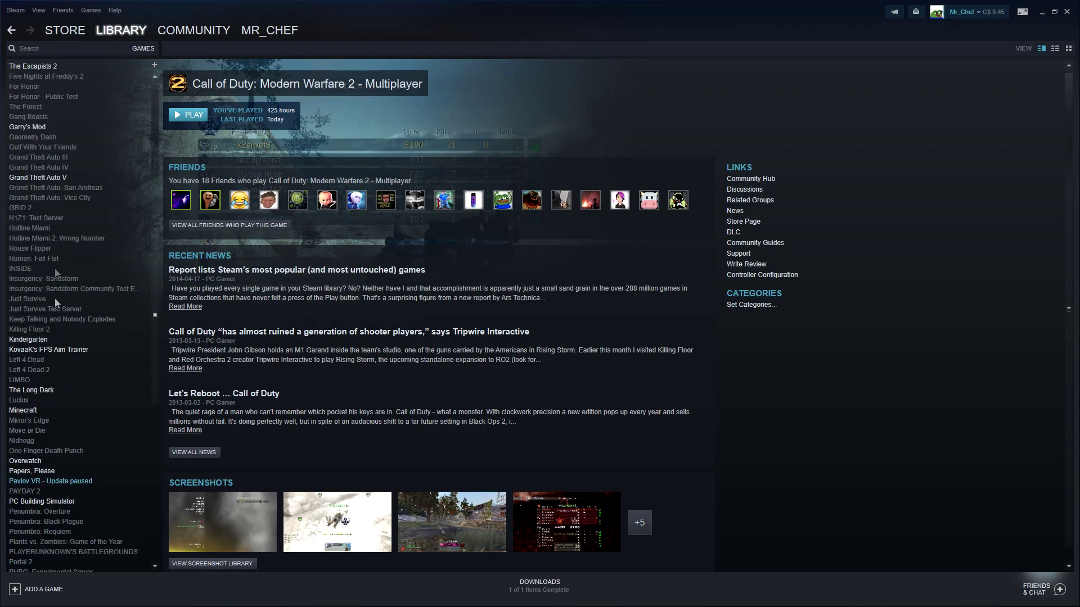
pyautogui.scroll(4, 55, 302)
pyautogui.scroll(-8, 28, 296)
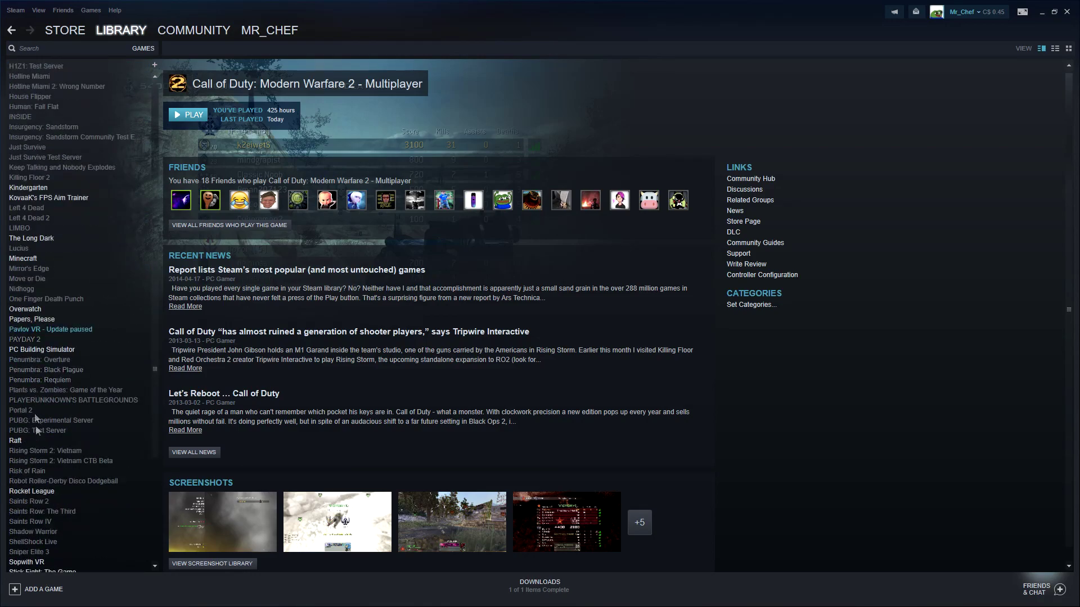
pyautogui.scroll(4, 39, 432)
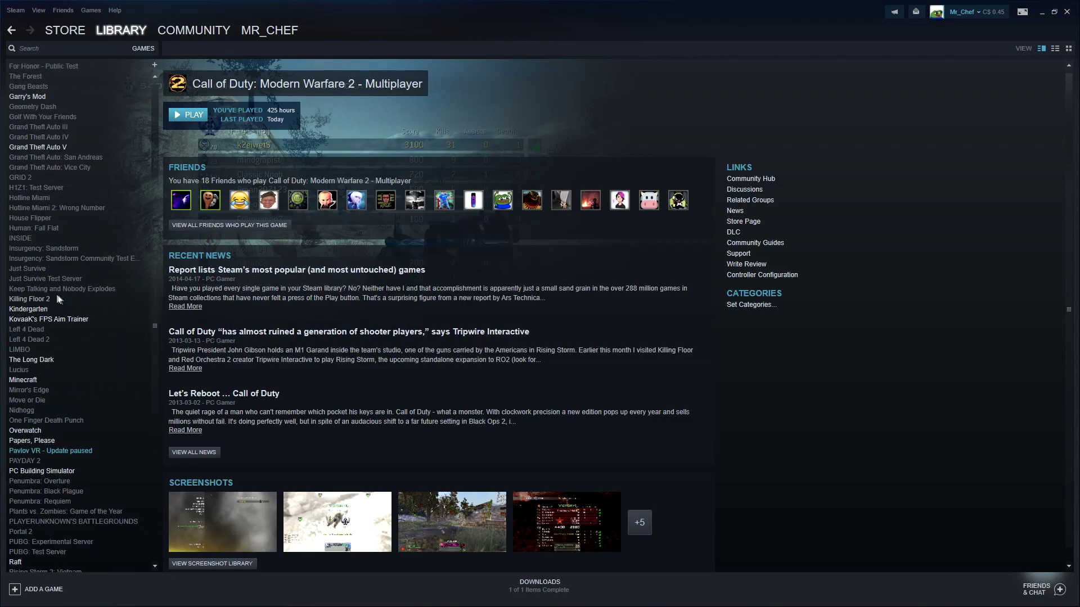
pyautogui.scroll(3, 56, 299)
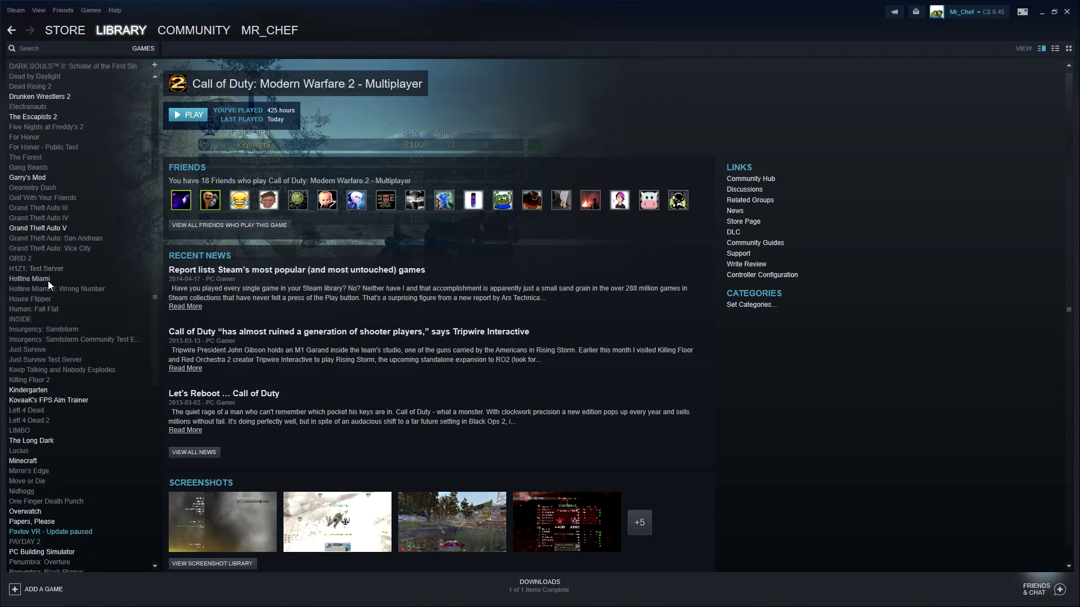
pyautogui.scroll(-1, 48, 281)
pyautogui.scroll(1, 49, 281)
pyautogui.click(15, 589)
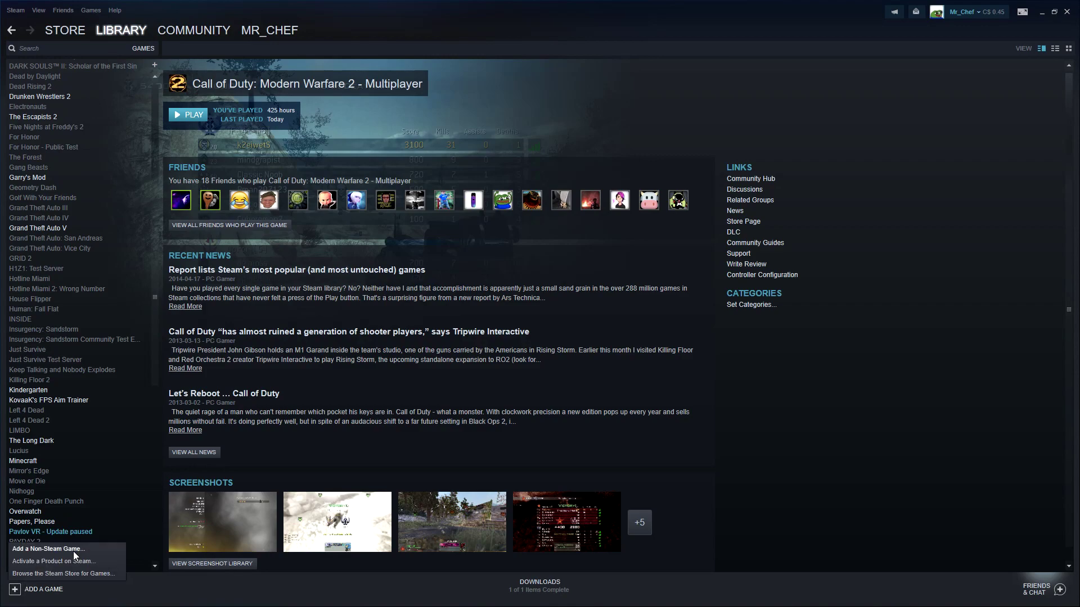
pyautogui.click(73, 550)
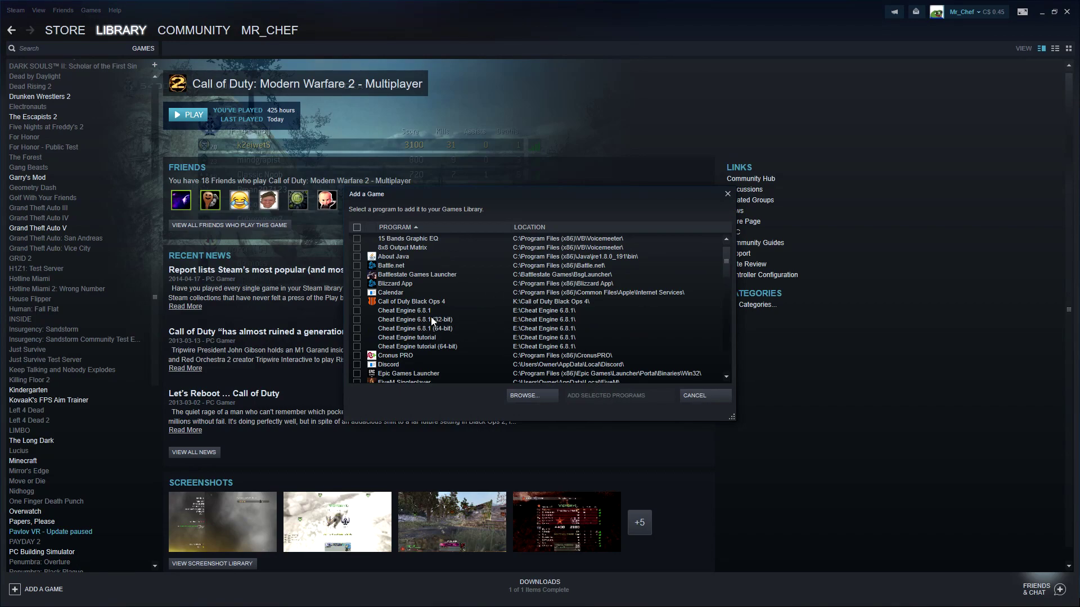
# Add iw4x from K:\SteamLibrary\steamapps\common\Call of Duty Modern Warfare 2 as a non-Steam game.
pyautogui.click(540, 396)
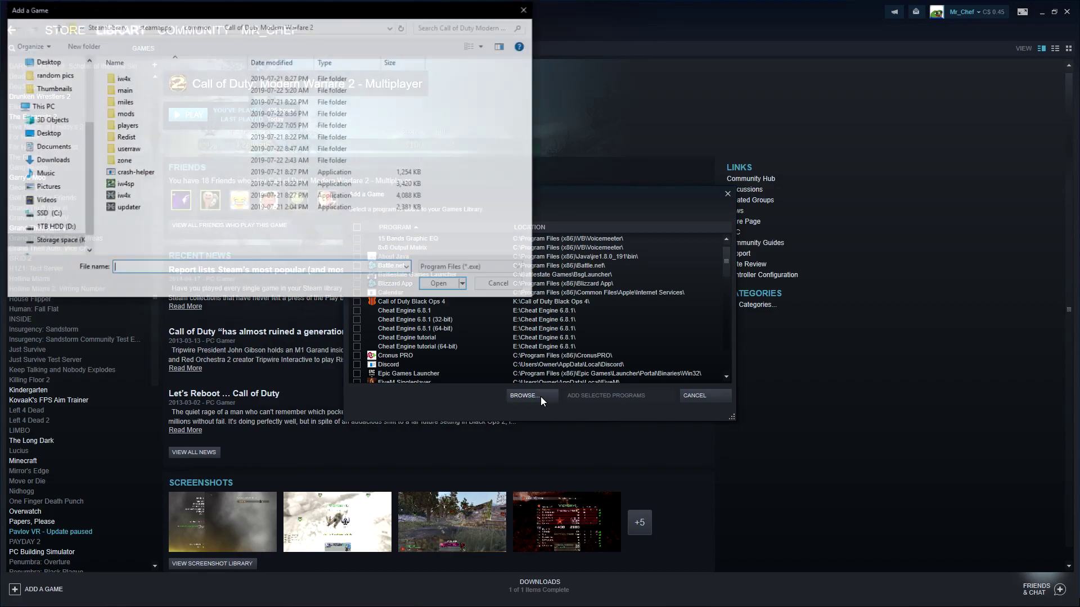
pyautogui.click(97, 31)
pyautogui.click(110, 27)
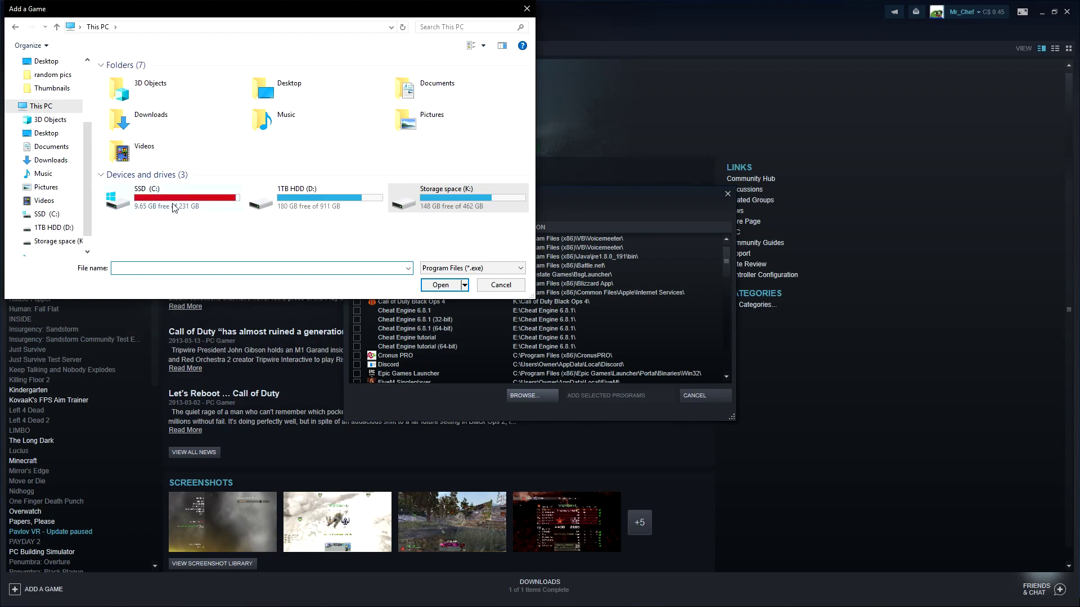
pyautogui.doubleClick(460, 207)
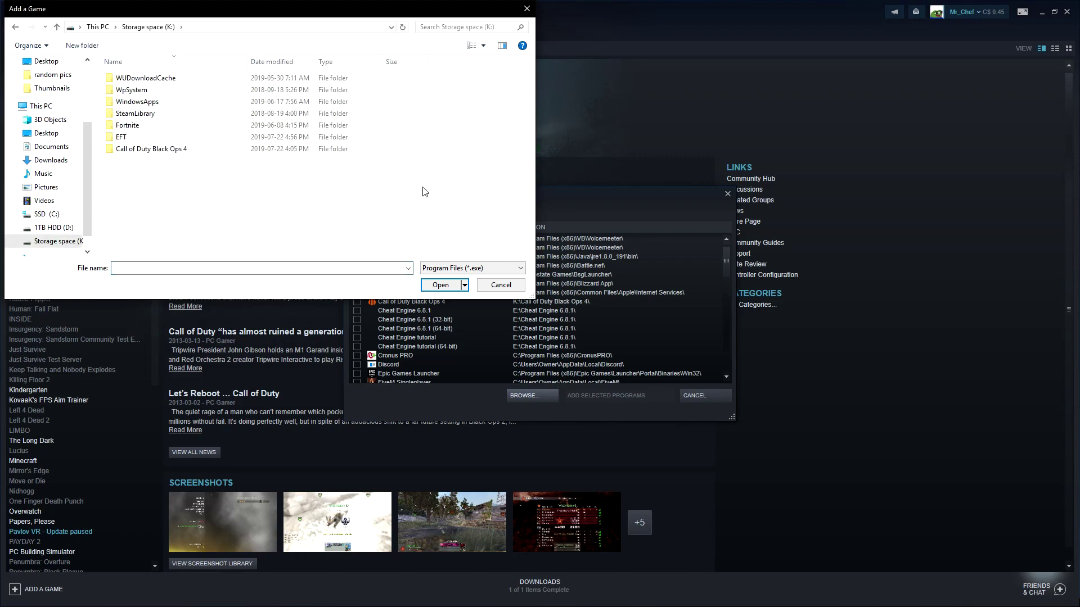
pyautogui.doubleClick(151, 116)
pyautogui.doubleClick(161, 79)
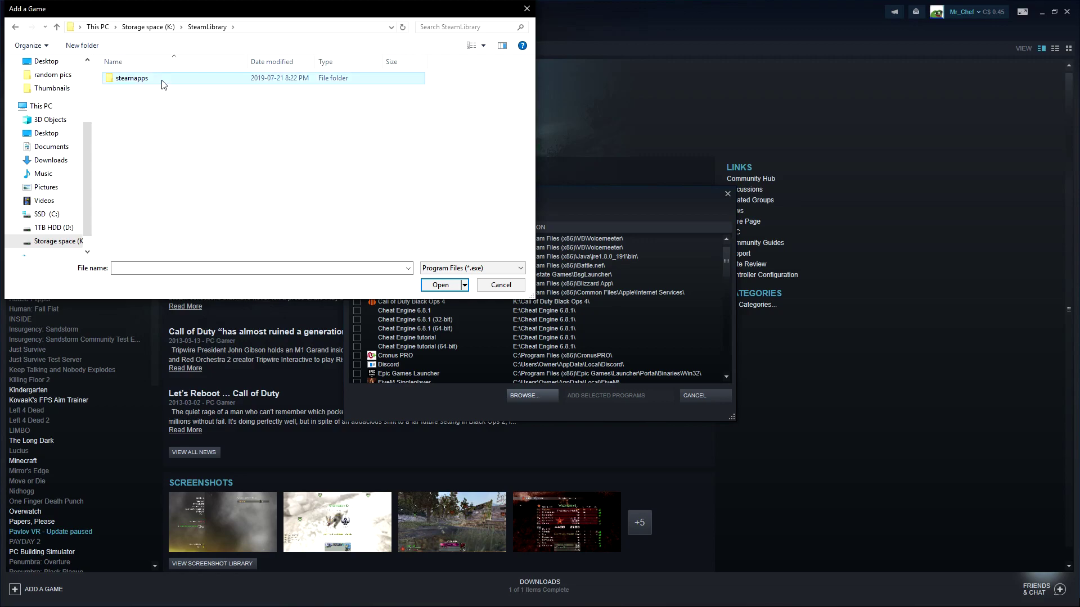
pyautogui.doubleClick(161, 80)
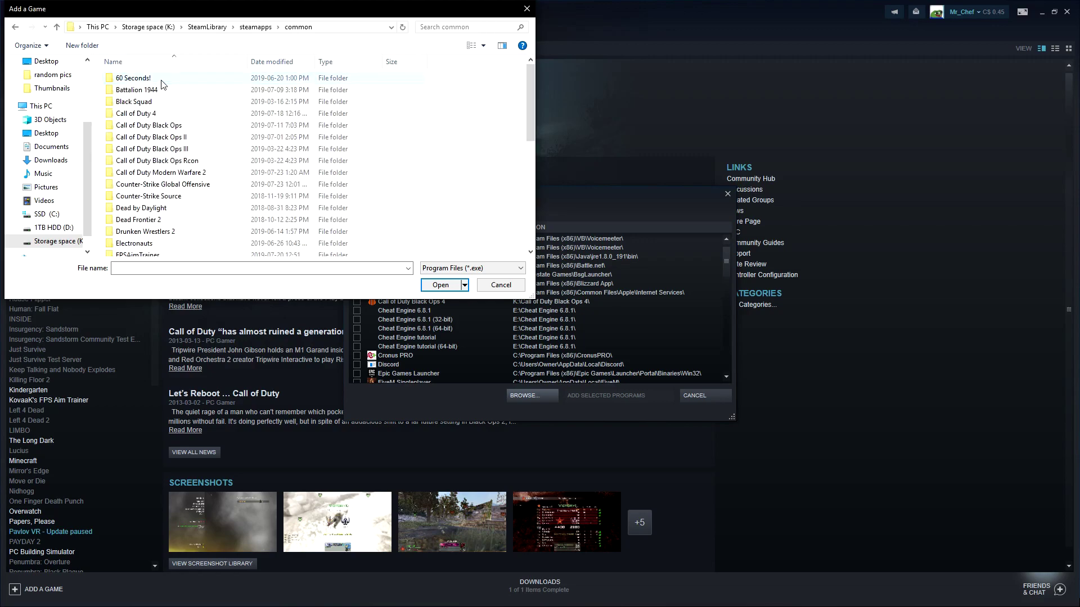
pyautogui.doubleClick(181, 174)
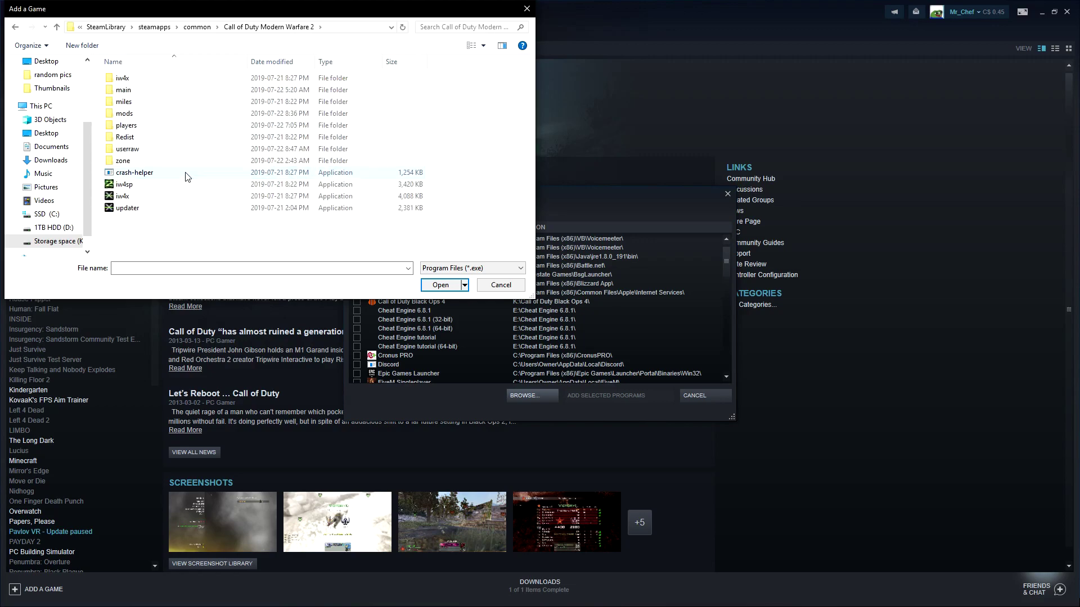
pyautogui.click(128, 197)
pyautogui.click(432, 286)
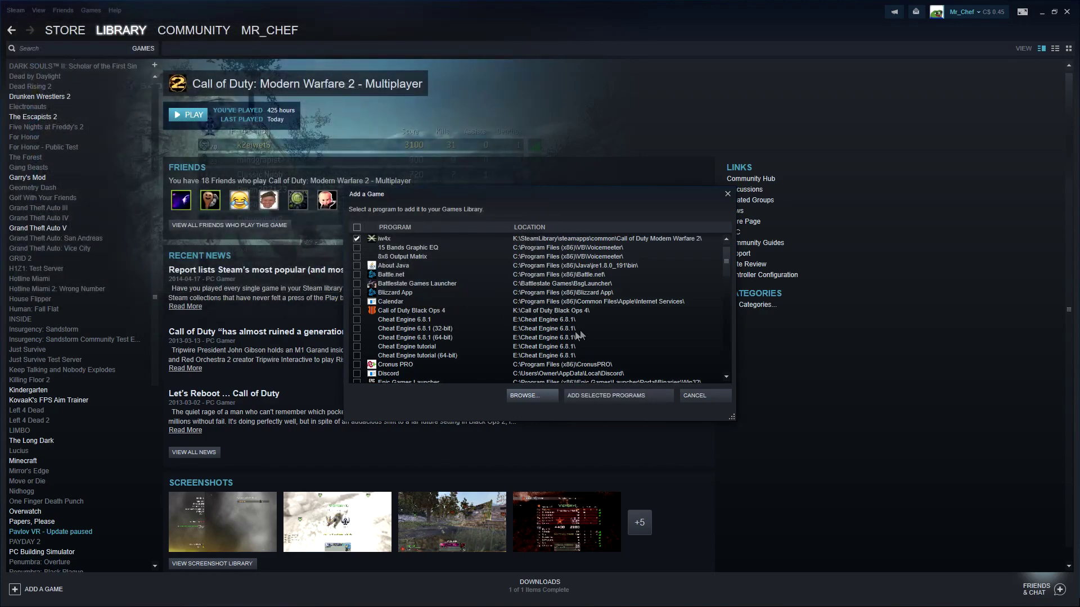
pyautogui.click(595, 394)
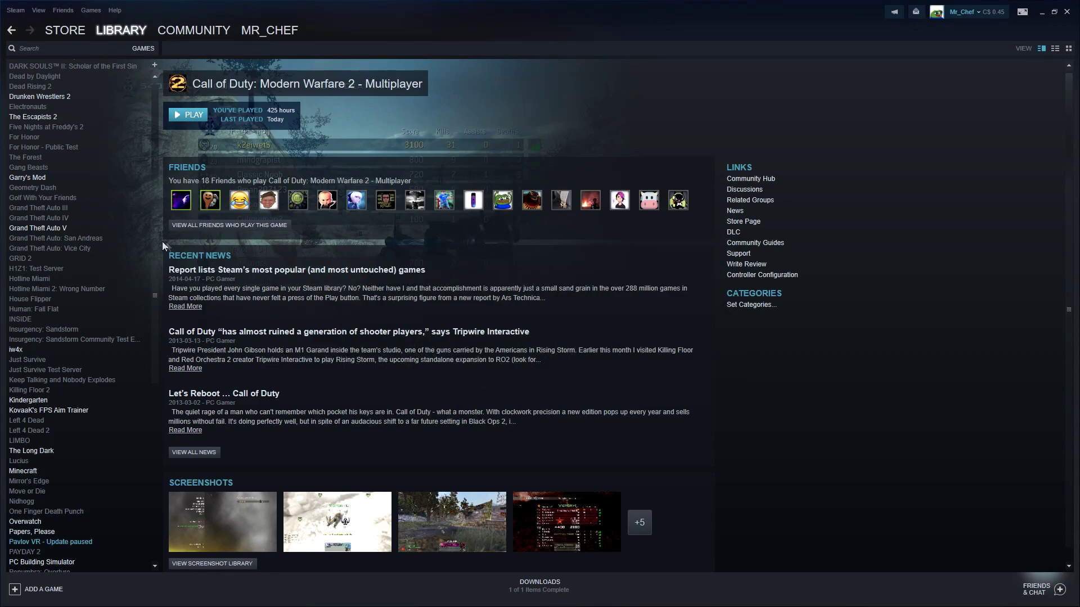
pyautogui.click(70, 350)
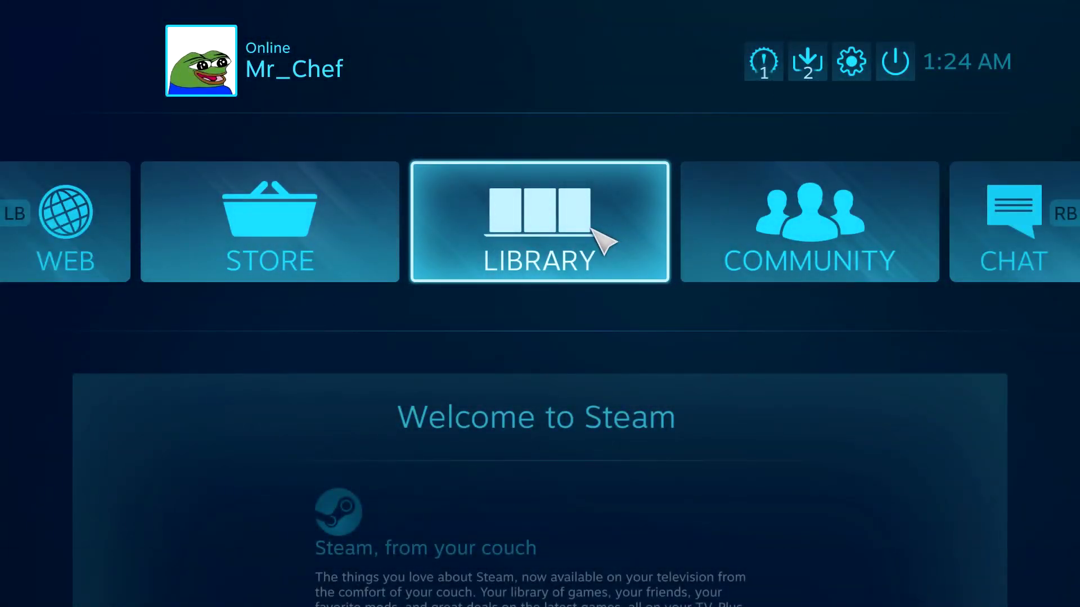
# Glance at settings, then open the Big Picture Library's full games grid down to IW4X.
pyautogui.click(852, 63)
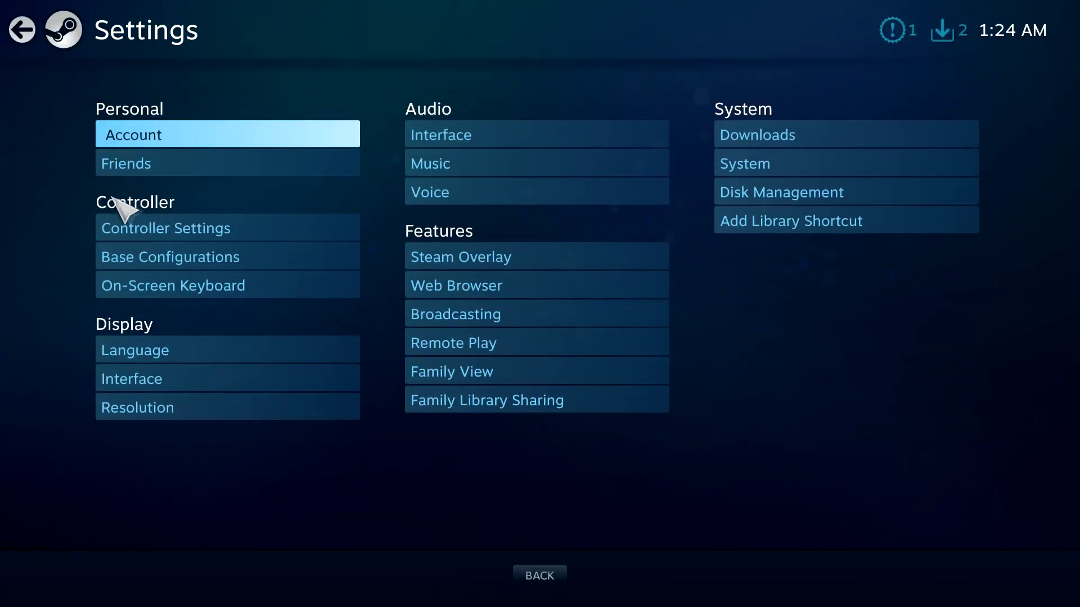
pyautogui.click(22, 29)
pyautogui.click(602, 265)
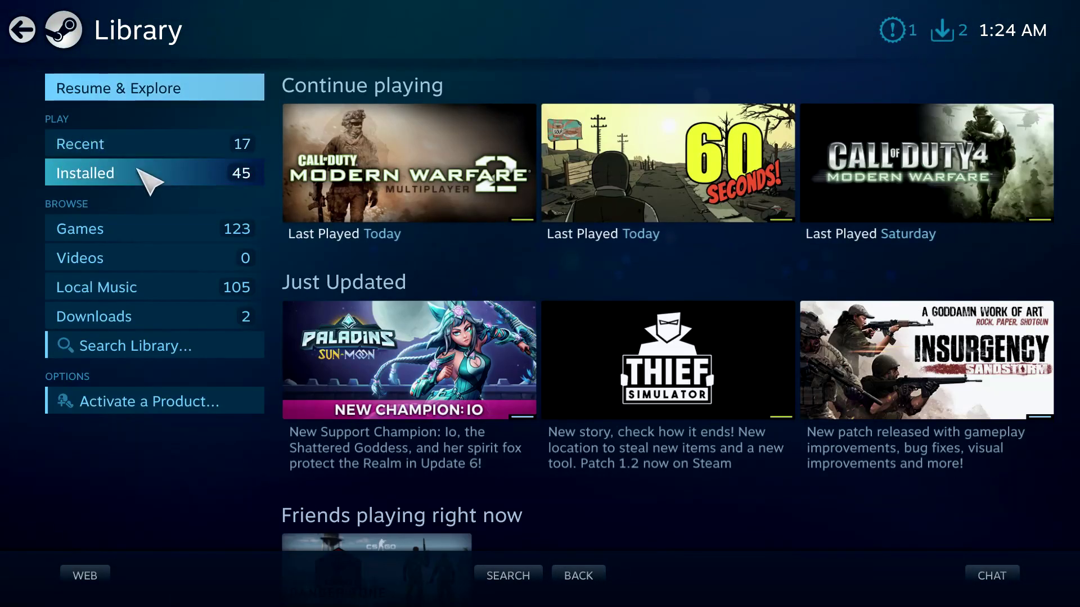
pyautogui.click(144, 236)
pyautogui.scroll(-6, 590, 186)
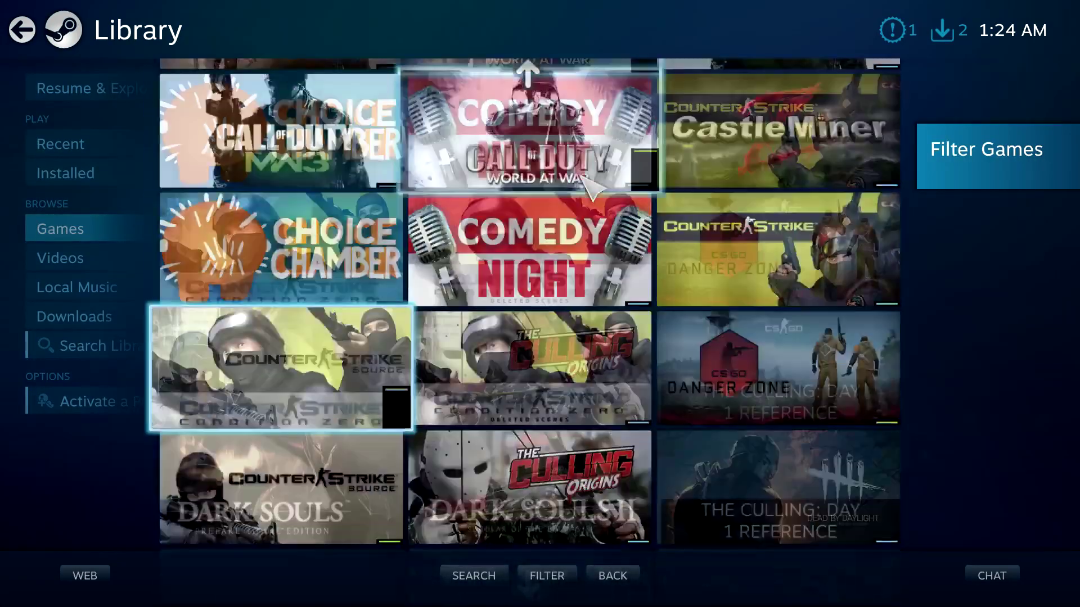
pyautogui.scroll(-15, 591, 189)
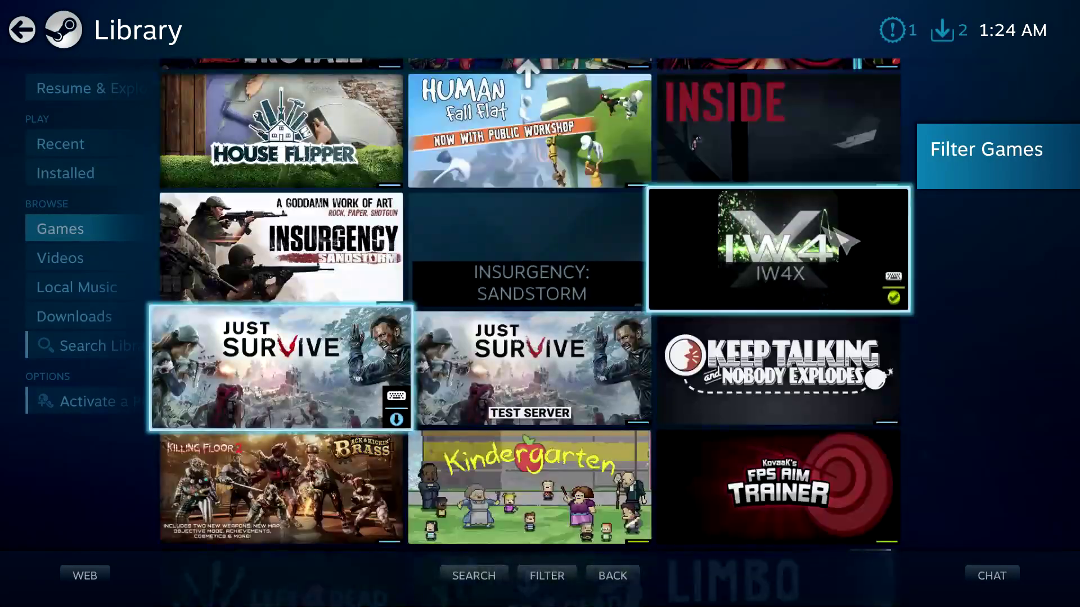
# Review the IW4X shortcut's trickshot controller configuration under Manage Shortcut, then back out.
pyautogui.click(822, 248)
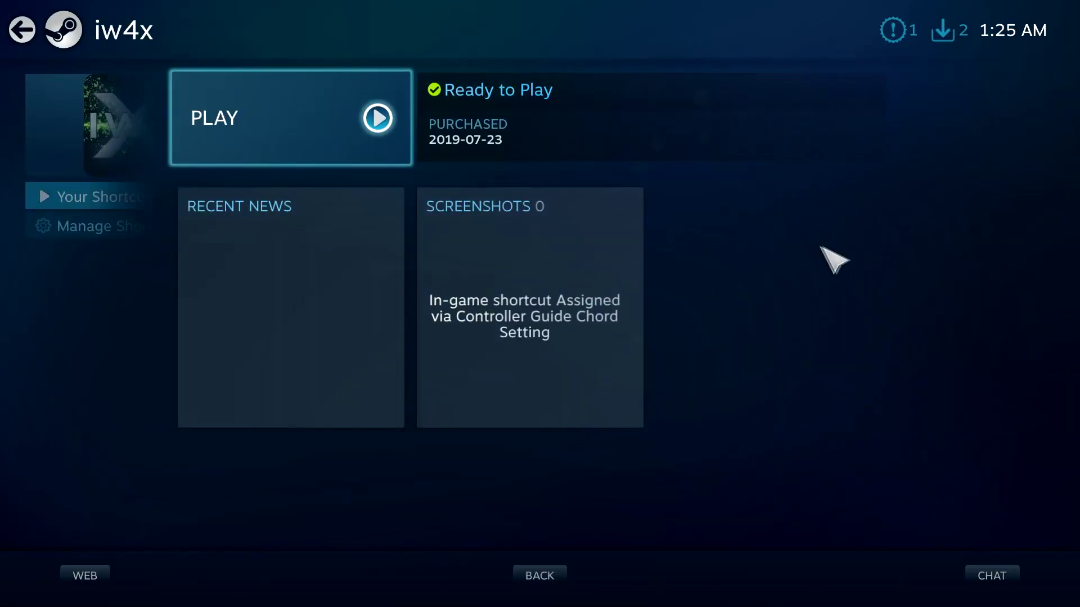
pyautogui.click(95, 231)
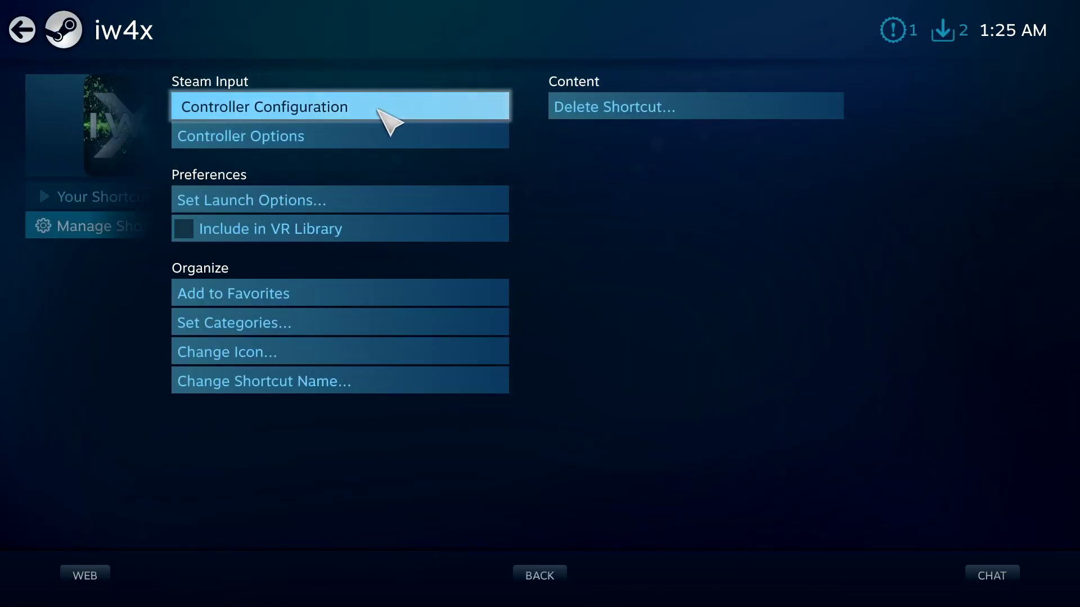
pyautogui.click(401, 116)
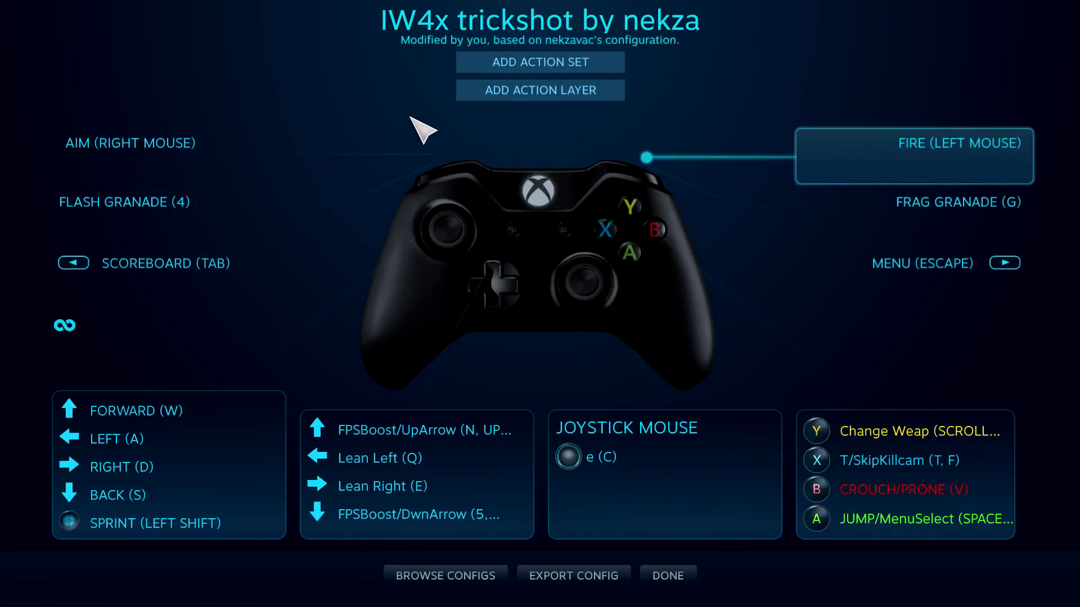
pyautogui.click(667, 576)
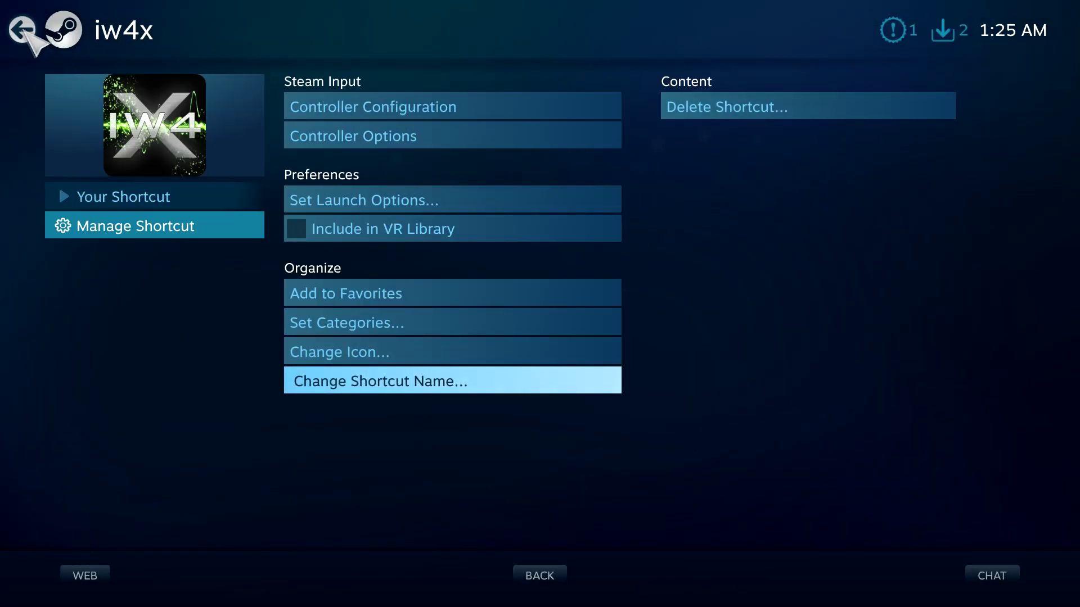
pyautogui.press('Escape')
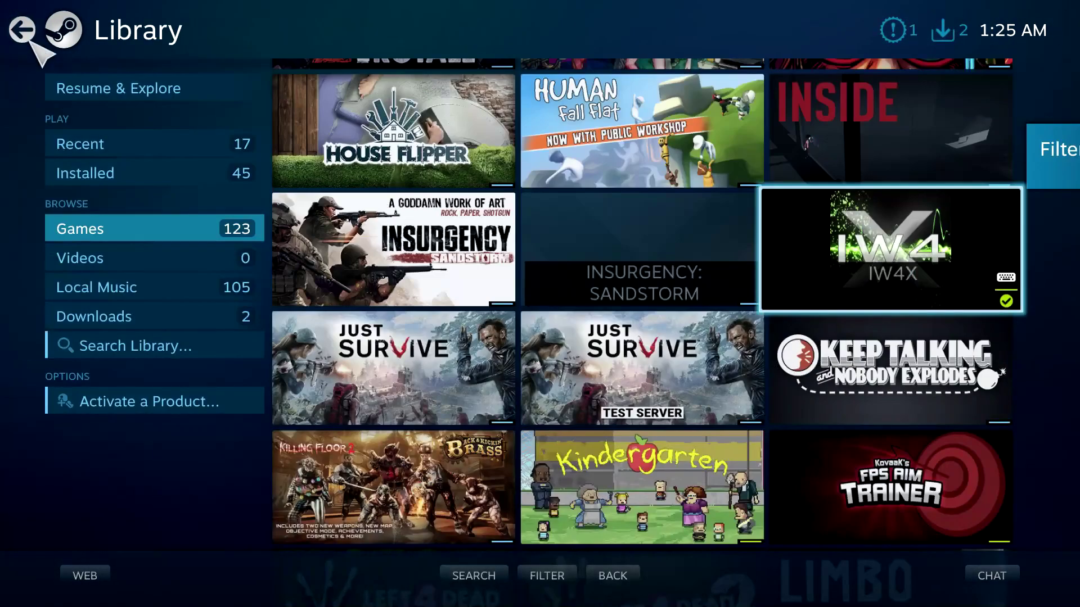
# Turn on Xbox Configuration Support in Big Picture's Controller Settings and return home.
pyautogui.click(22, 30)
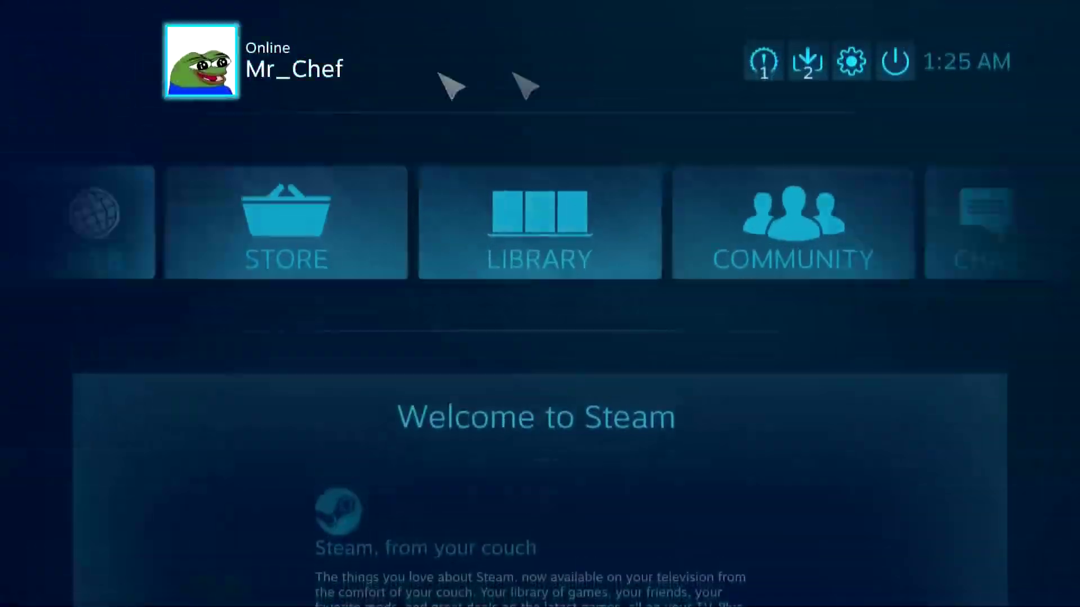
pyautogui.click(852, 61)
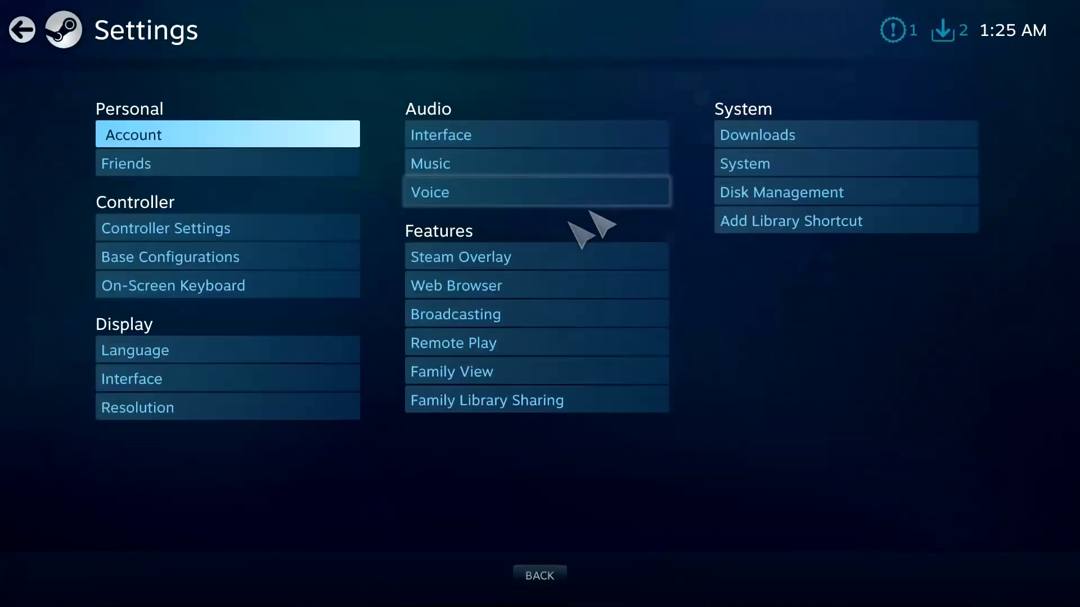
pyautogui.click(247, 225)
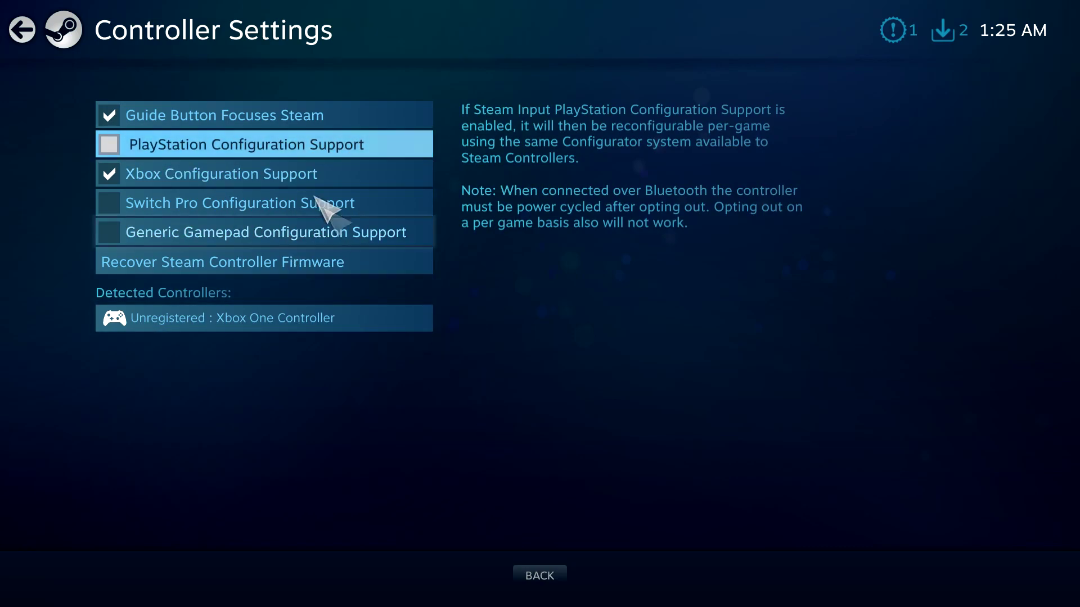
pyautogui.click(291, 174)
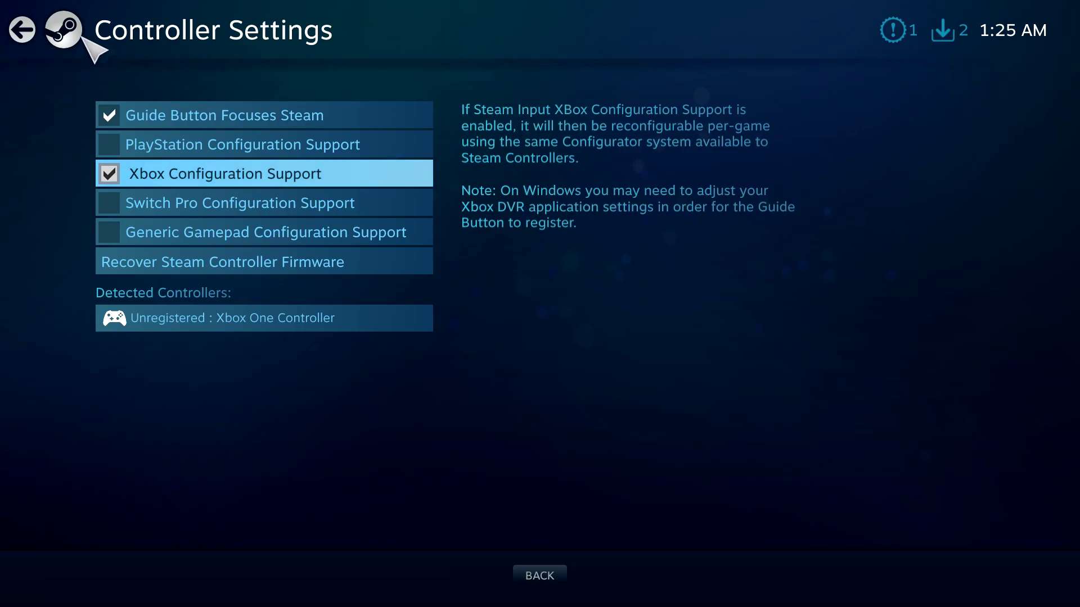
pyautogui.click(19, 32)
pyautogui.click(19, 33)
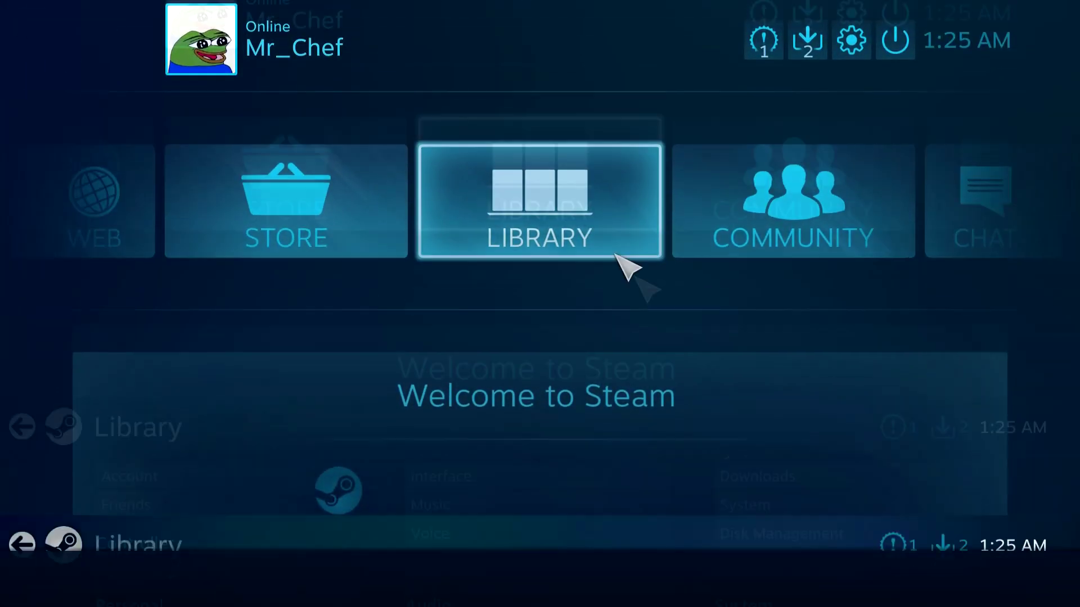
# Open the IW4X shortcut's controller configuration from the Library games grid.
pyautogui.click(615, 254)
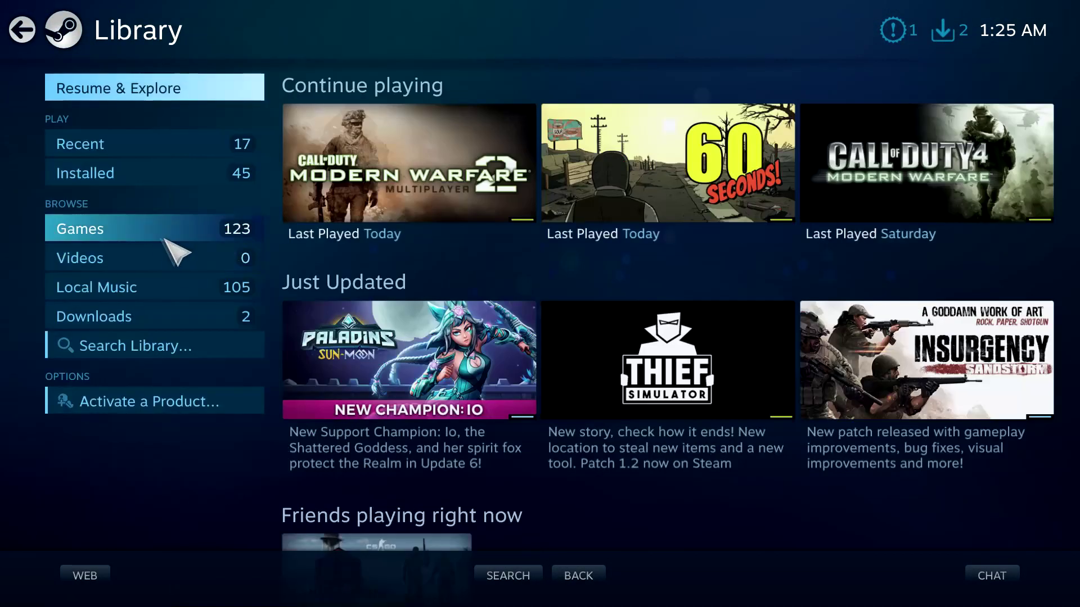
pyautogui.click(119, 233)
pyautogui.scroll(-10, 646, 301)
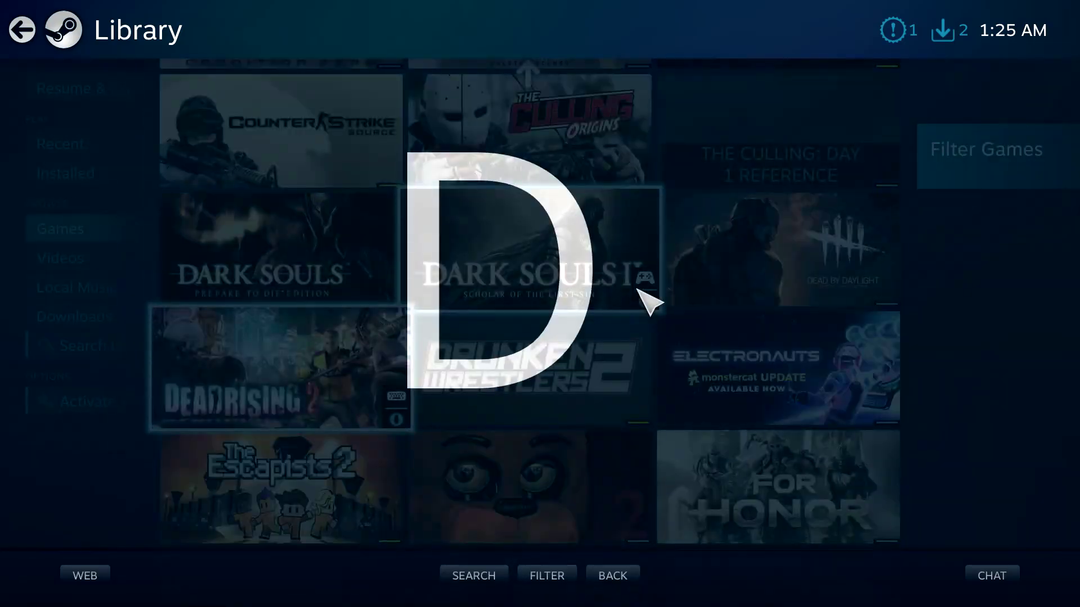
pyautogui.scroll(-10, 607, 306)
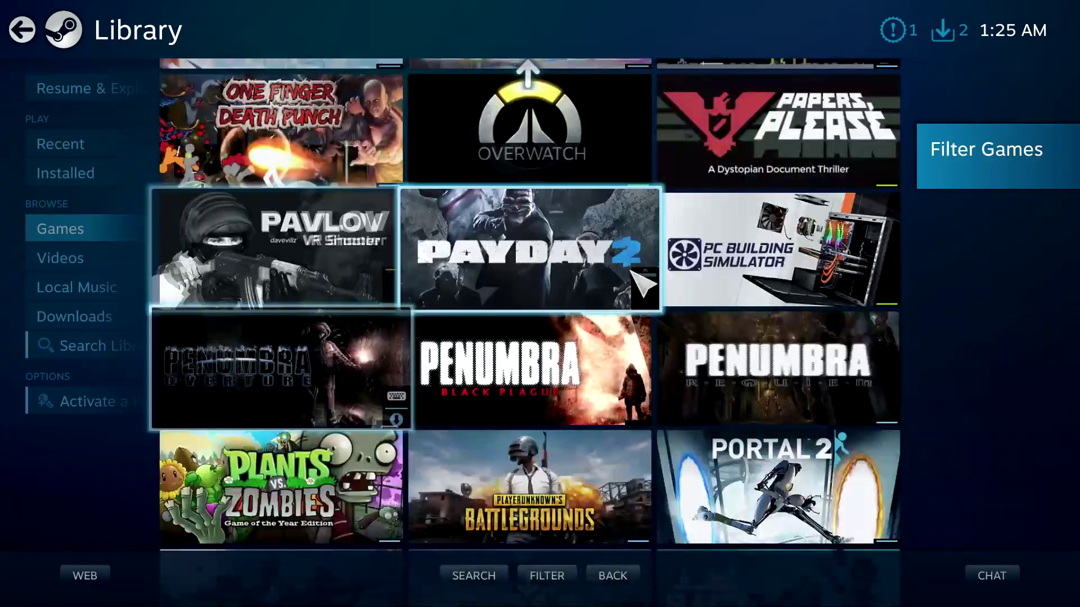
pyautogui.scroll(5, 638, 284)
pyautogui.scroll(4, 689, 287)
pyautogui.click(748, 365)
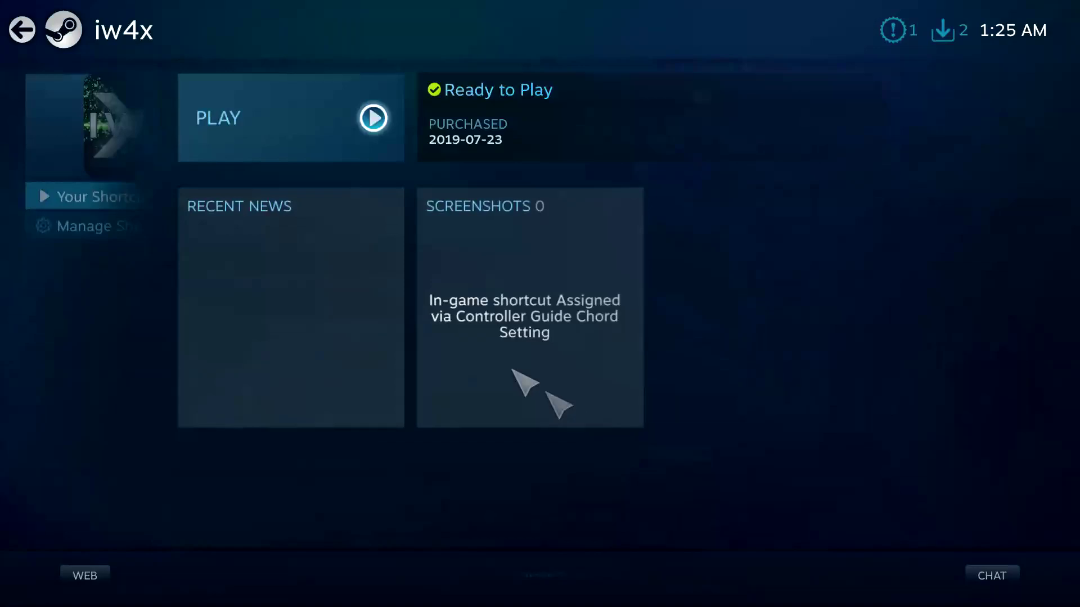
pyautogui.click(116, 227)
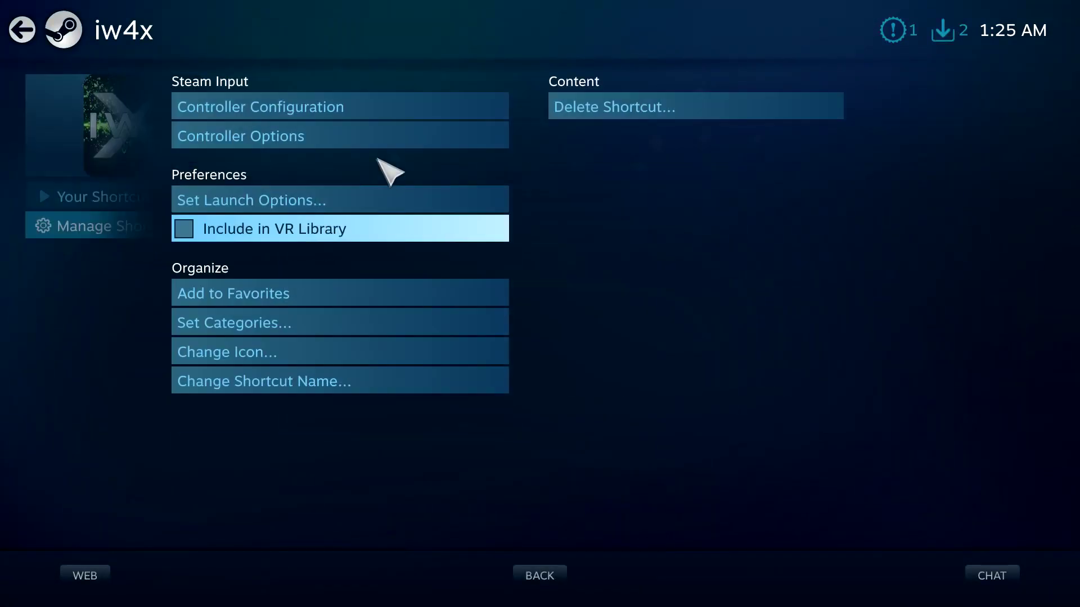
pyautogui.click(336, 114)
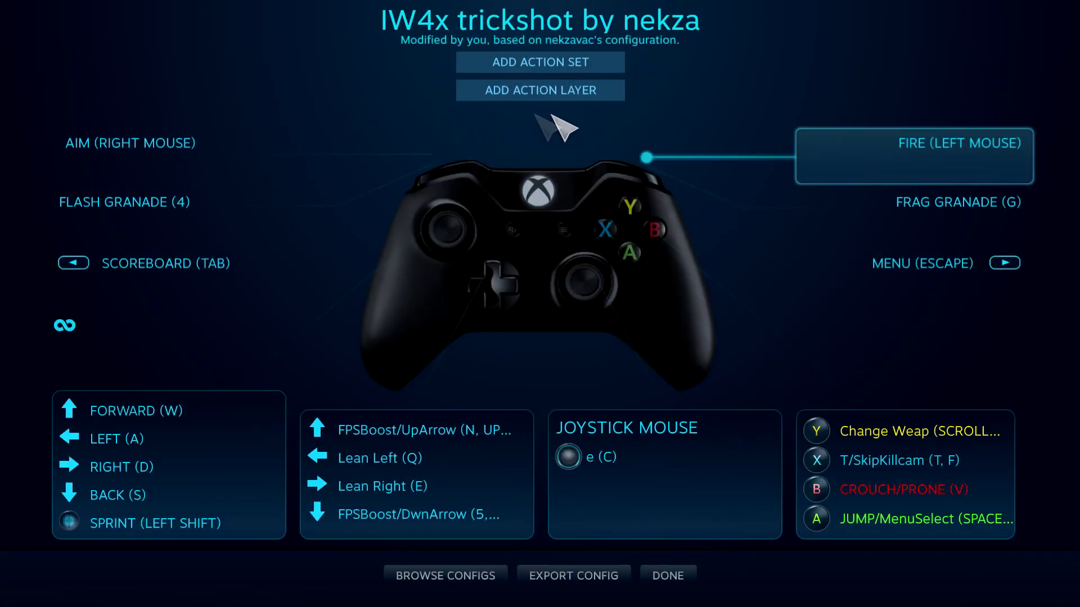
# Apply the community 'IW4x trickshot perfect xbox 1' configuration and close the editor.
pyautogui.click(457, 574)
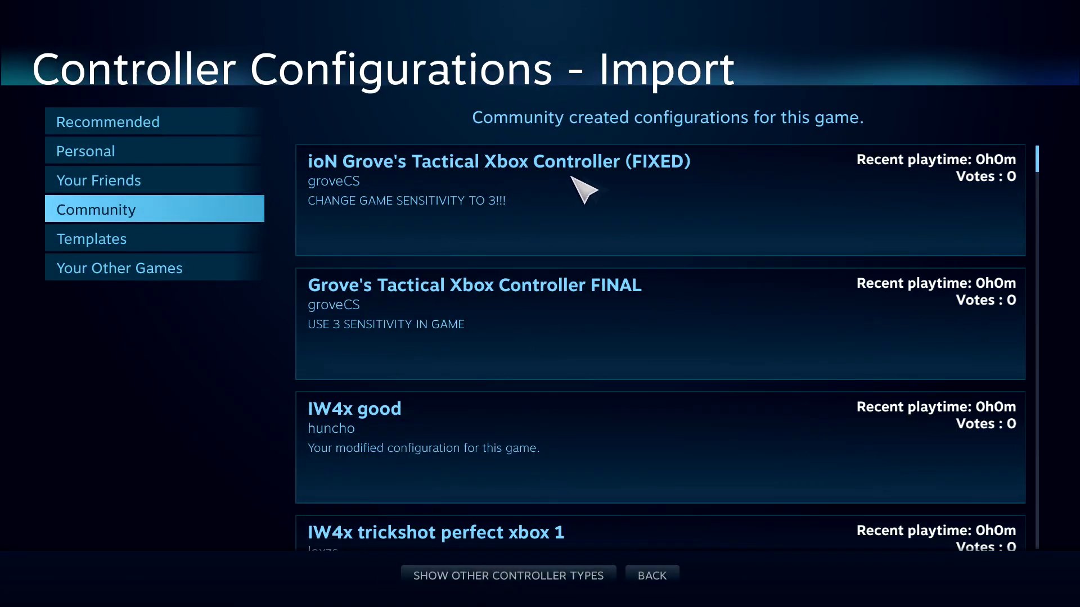
pyautogui.scroll(-2, 488, 238)
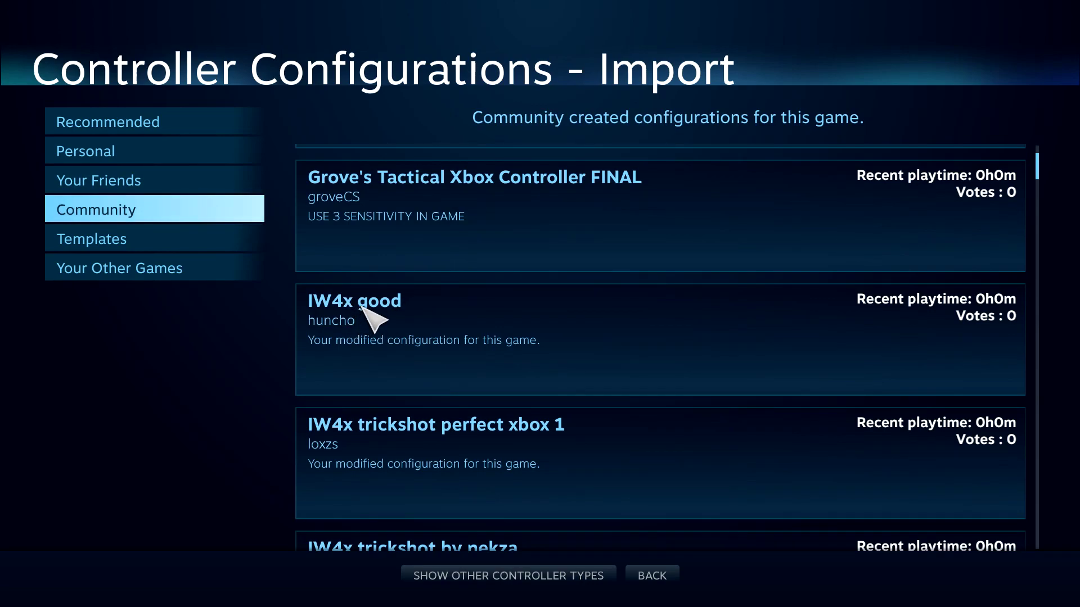
pyautogui.scroll(-3, 440, 413)
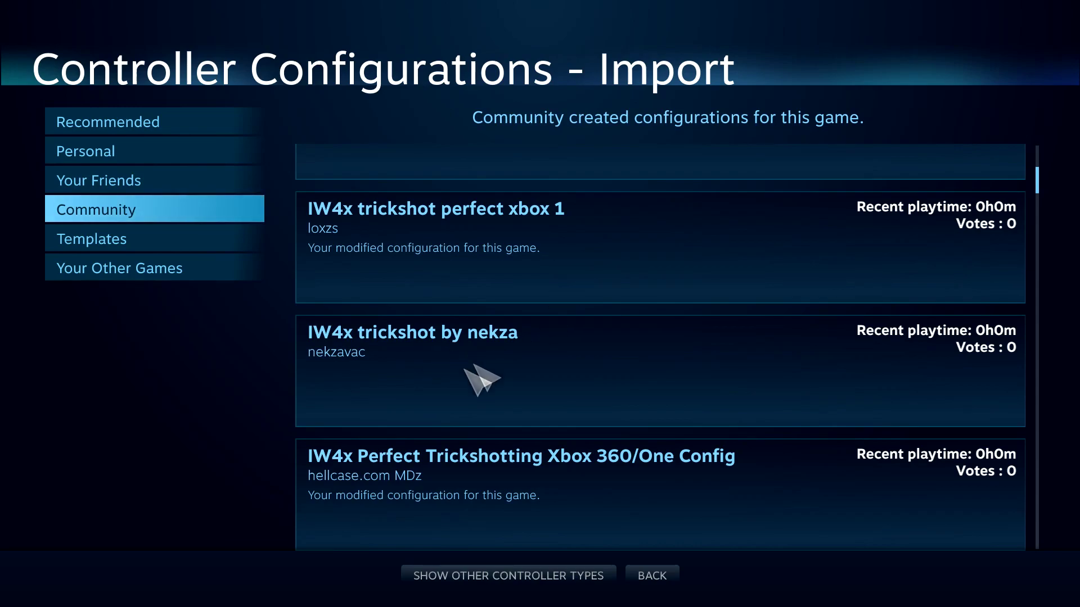
pyautogui.click(557, 277)
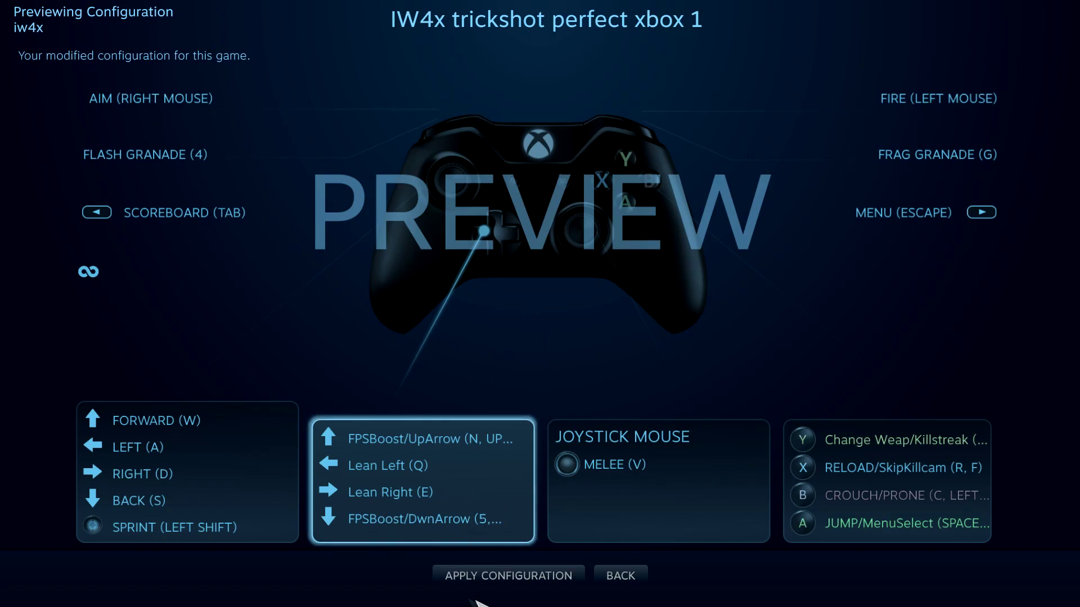
pyautogui.click(533, 577)
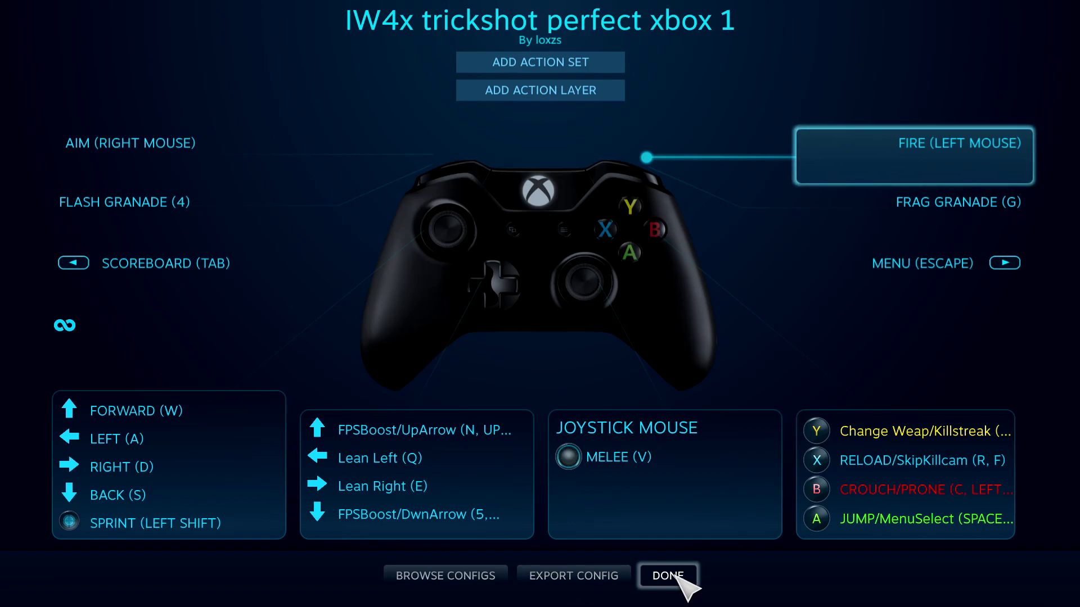
pyautogui.press('Left')
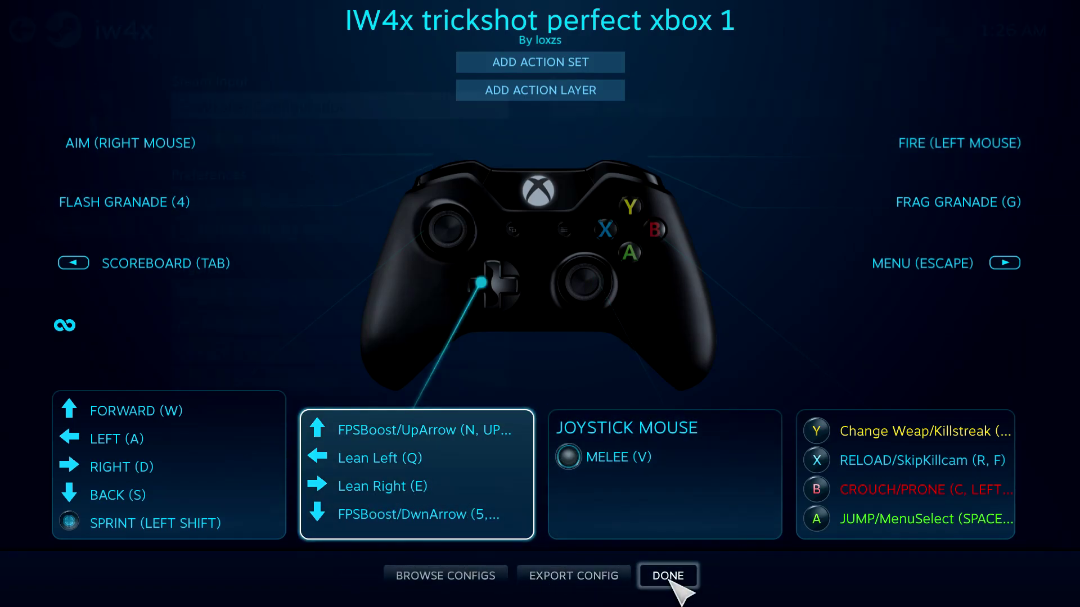
pyautogui.click(667, 573)
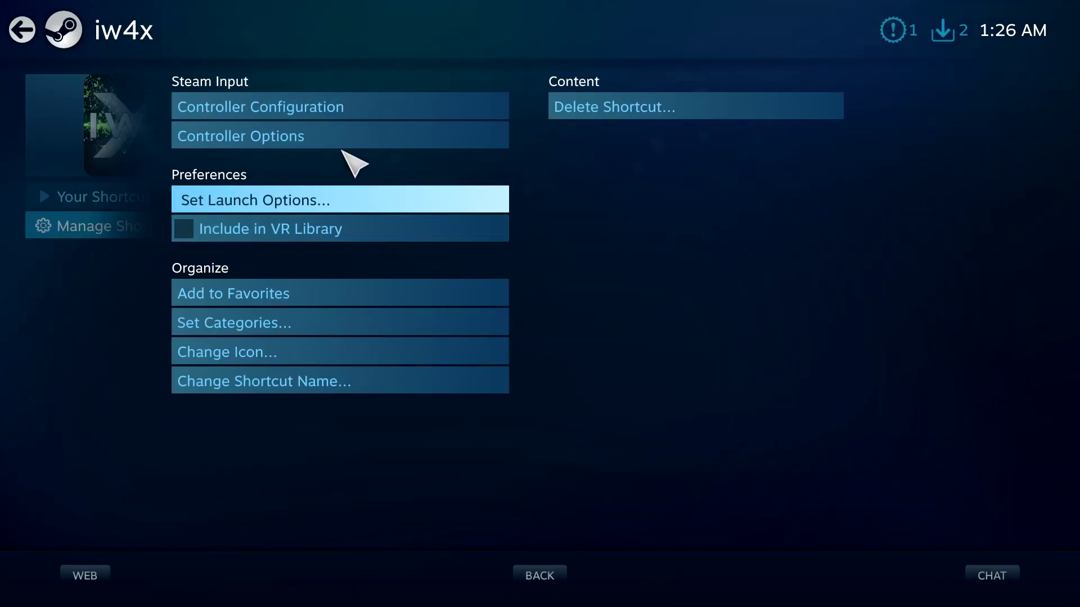
# Confirm the iw4x Controller Options with OK, return to the shortcut page, and launch the game.
pyautogui.click(340, 145)
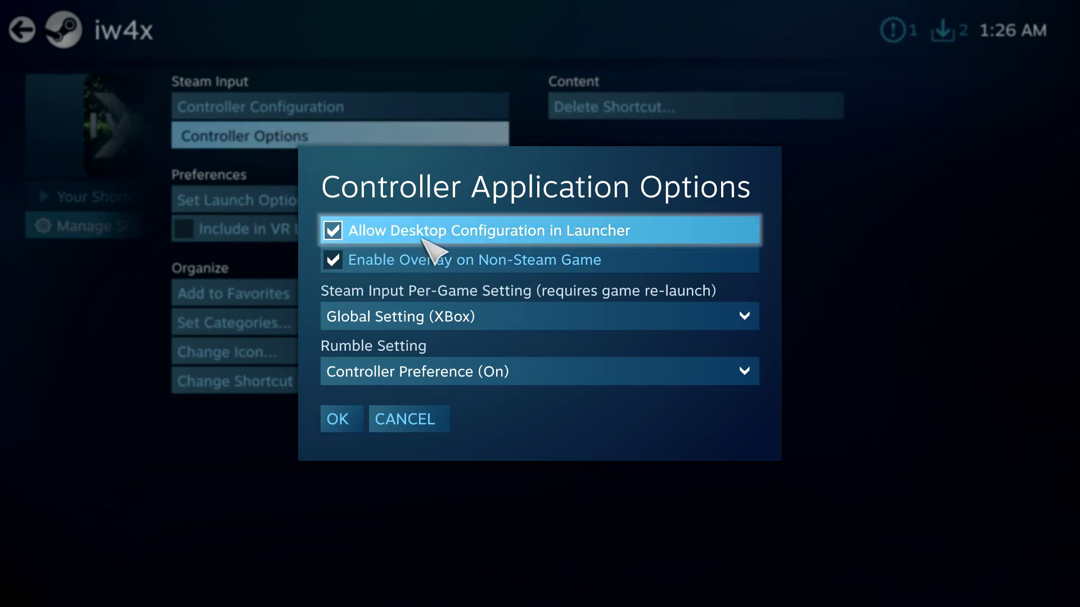
pyautogui.click(340, 419)
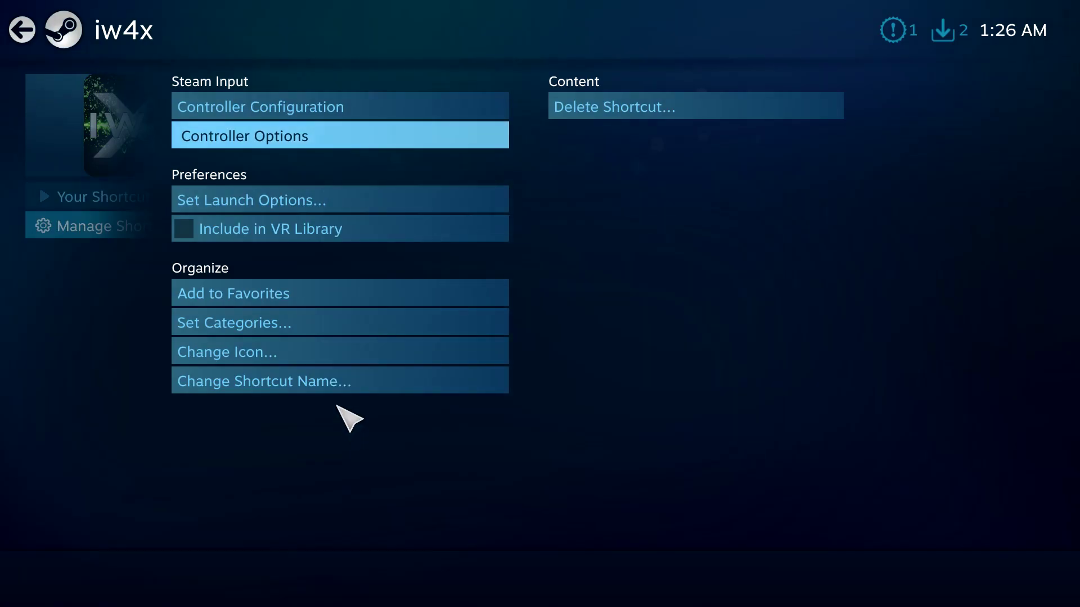
pyautogui.press('Escape')
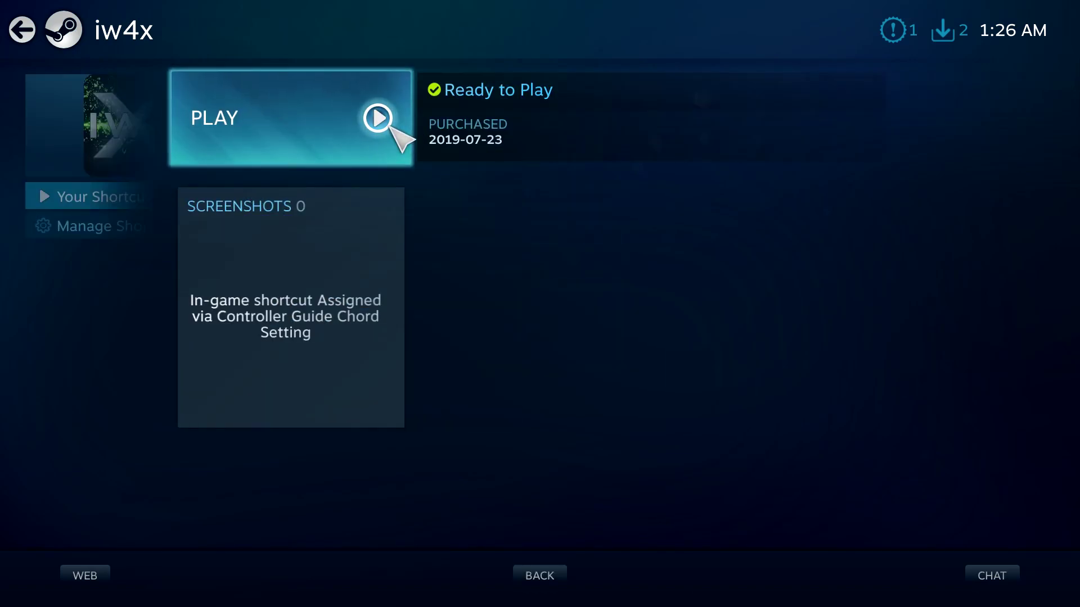
pyautogui.press('Down')
pyautogui.press('Up')
# Launch IW4x, host an Afghan Team Deathmatch and spawn with the first custom Intervention class.
pyautogui.press('Return')
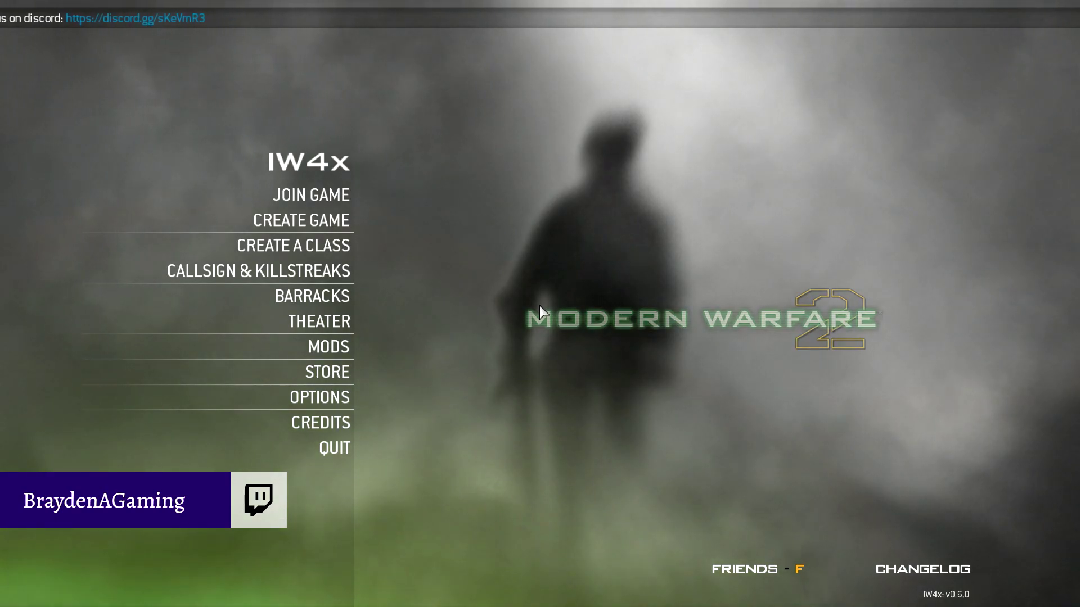
pyautogui.click(334, 220)
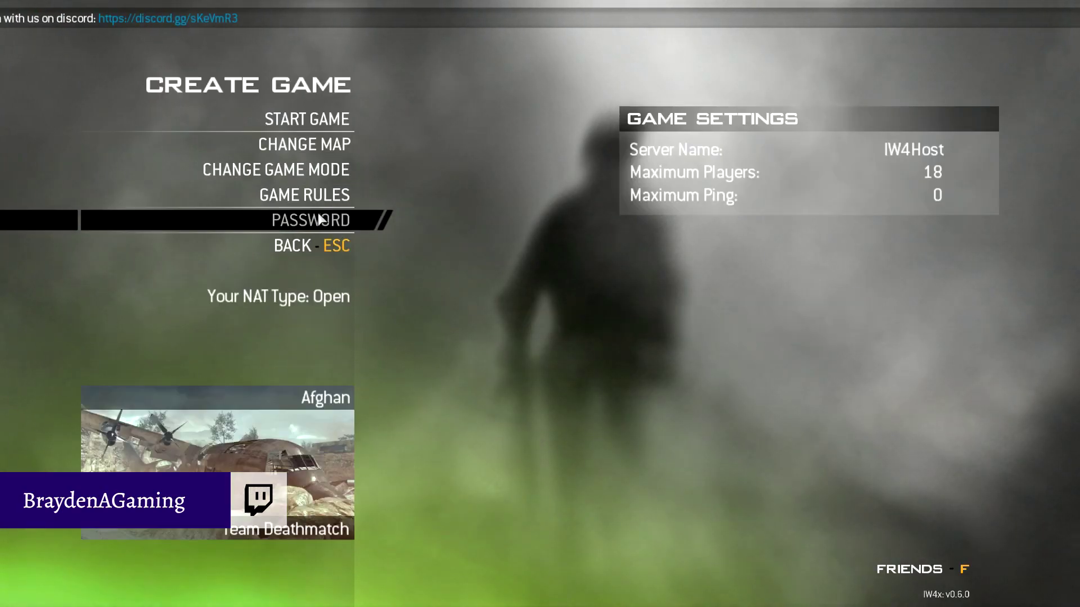
pyautogui.click(321, 123)
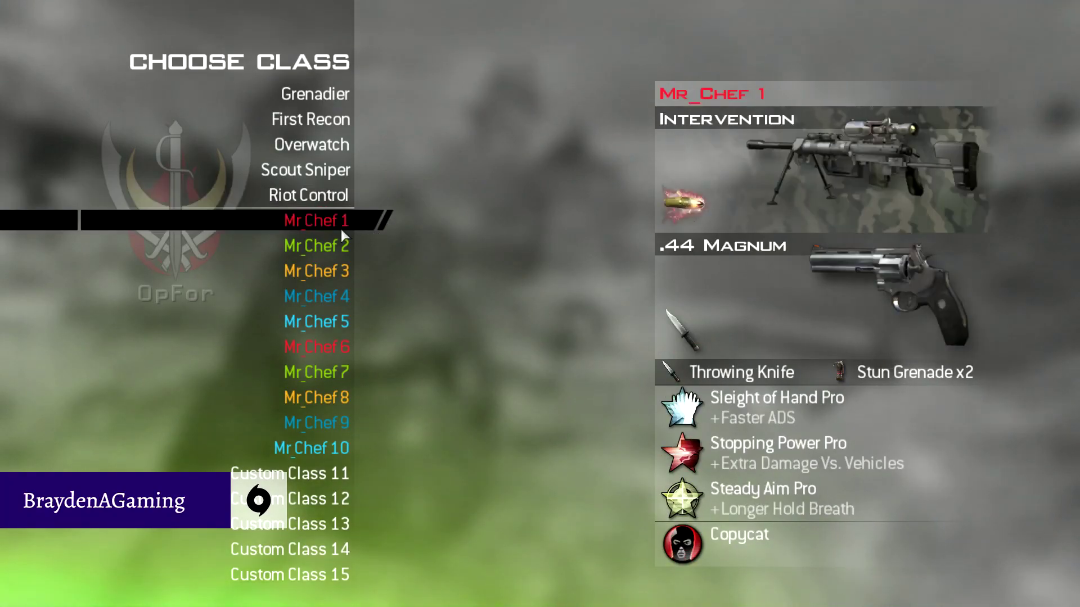
pyautogui.click(341, 225)
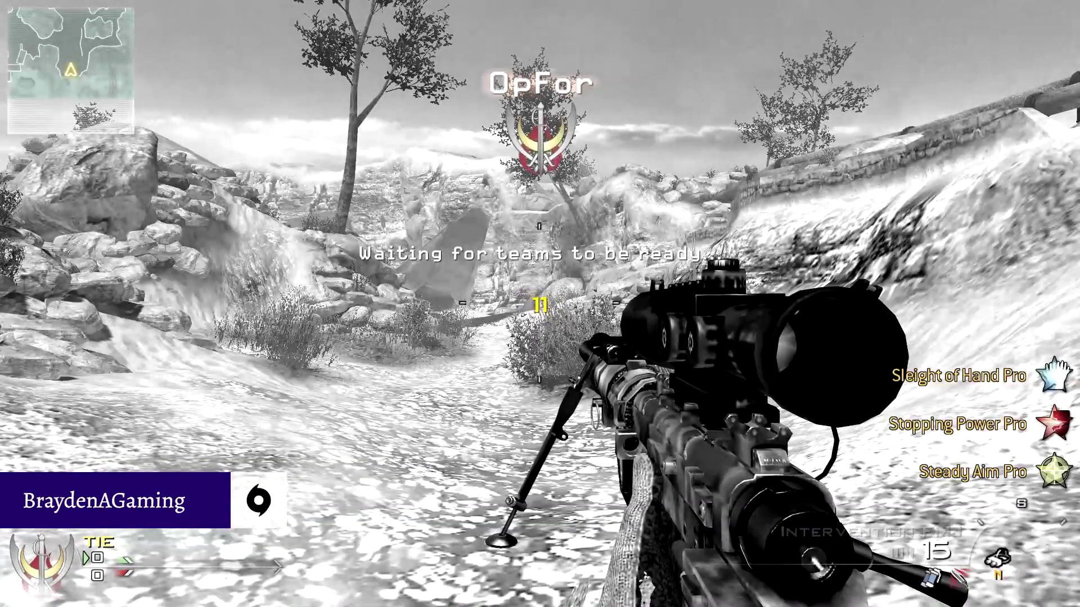
# Check the scoreboard, scope in, advance along the trench and reload the sniper rifle.
pyautogui.press('Tab')
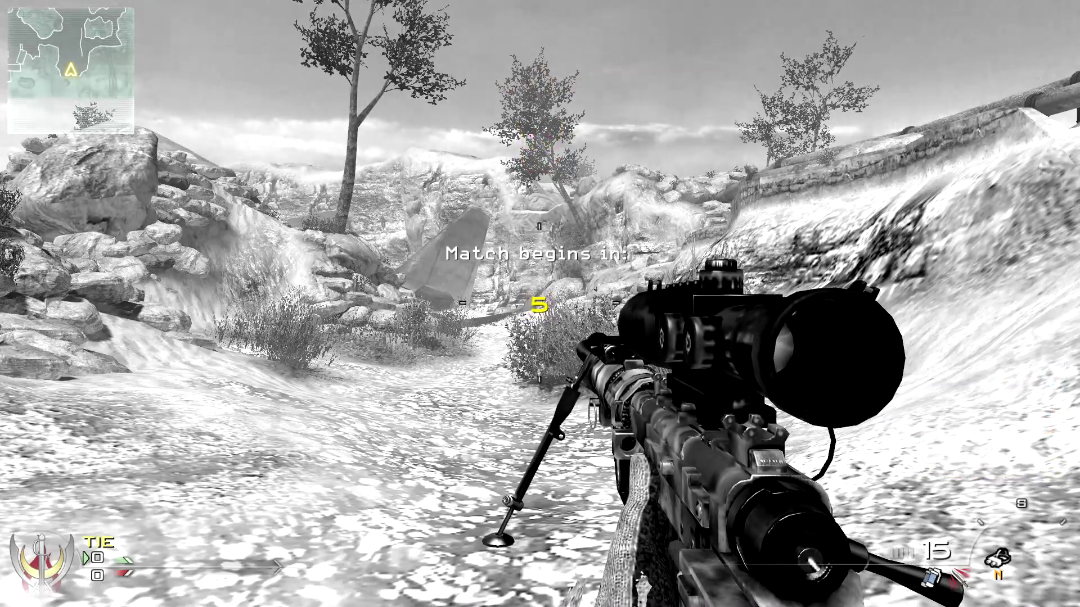
pyautogui.press('Tab')
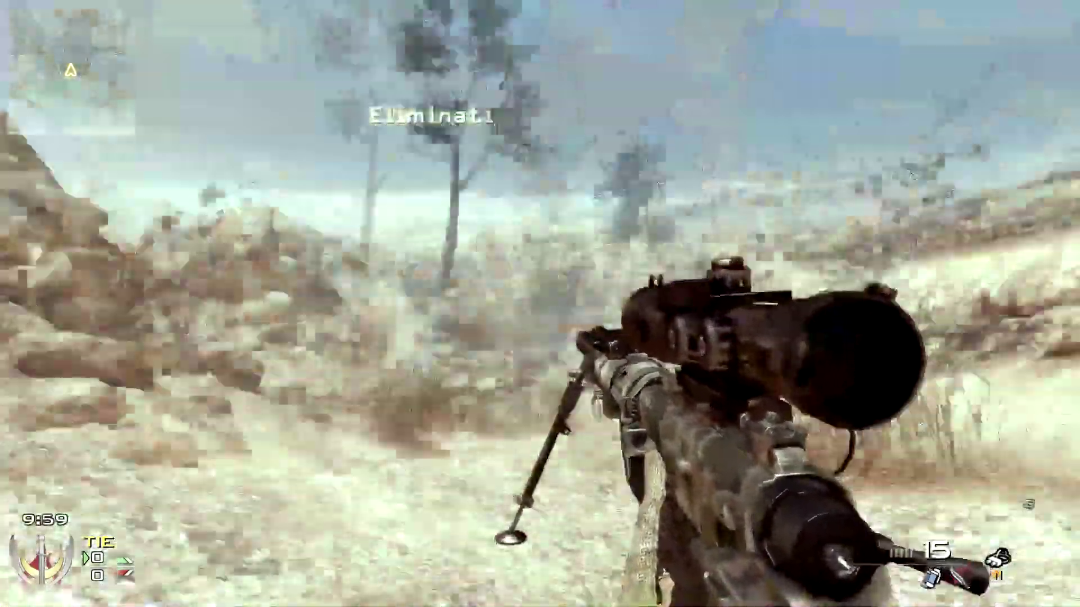
pyautogui.rightClick(539, 303)
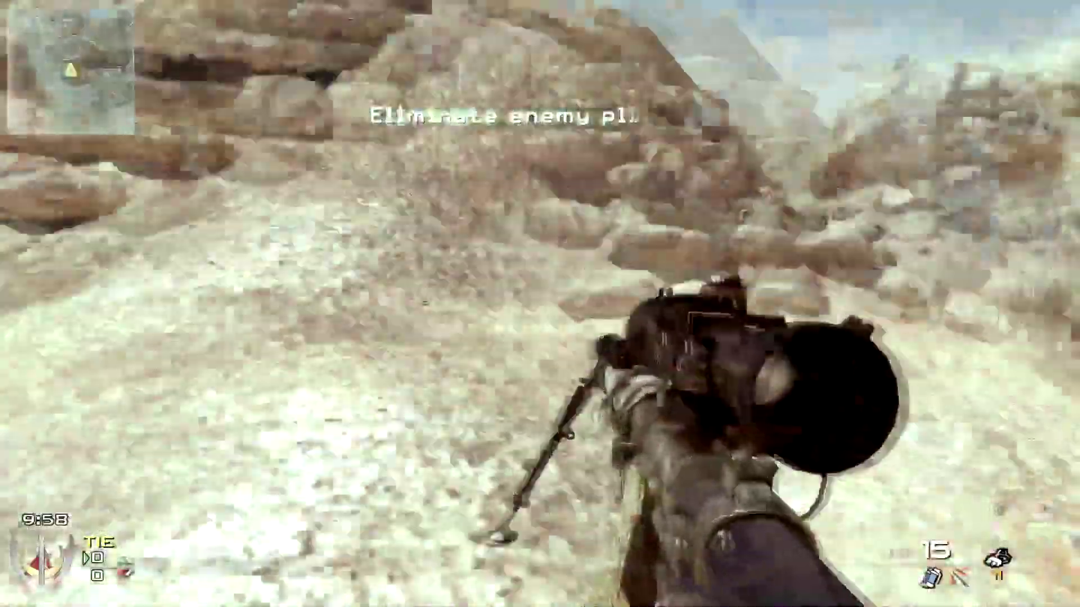
pyautogui.press('w')
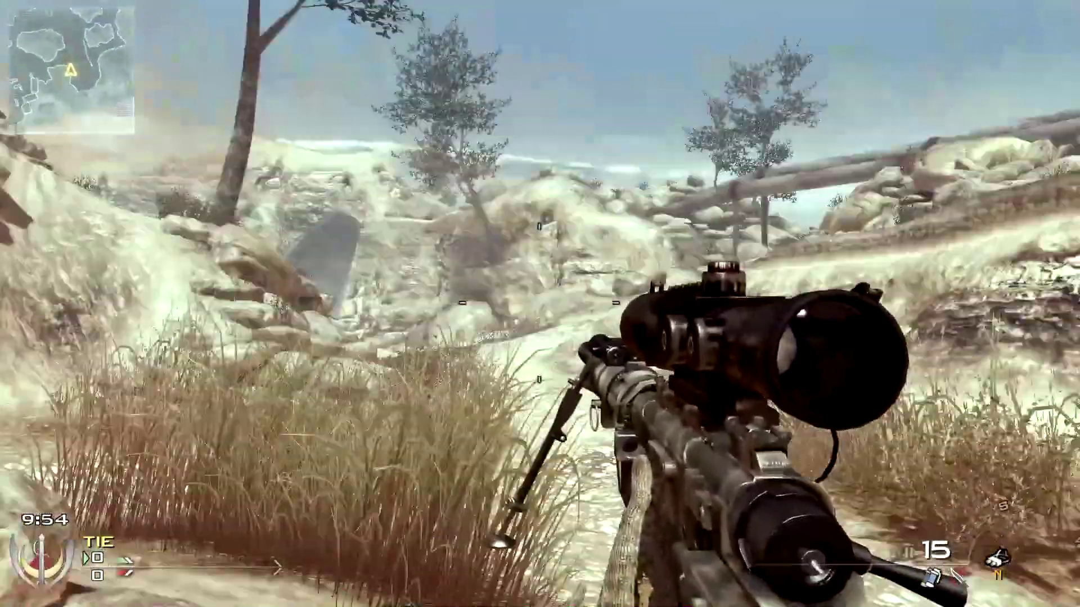
pyautogui.press('w')
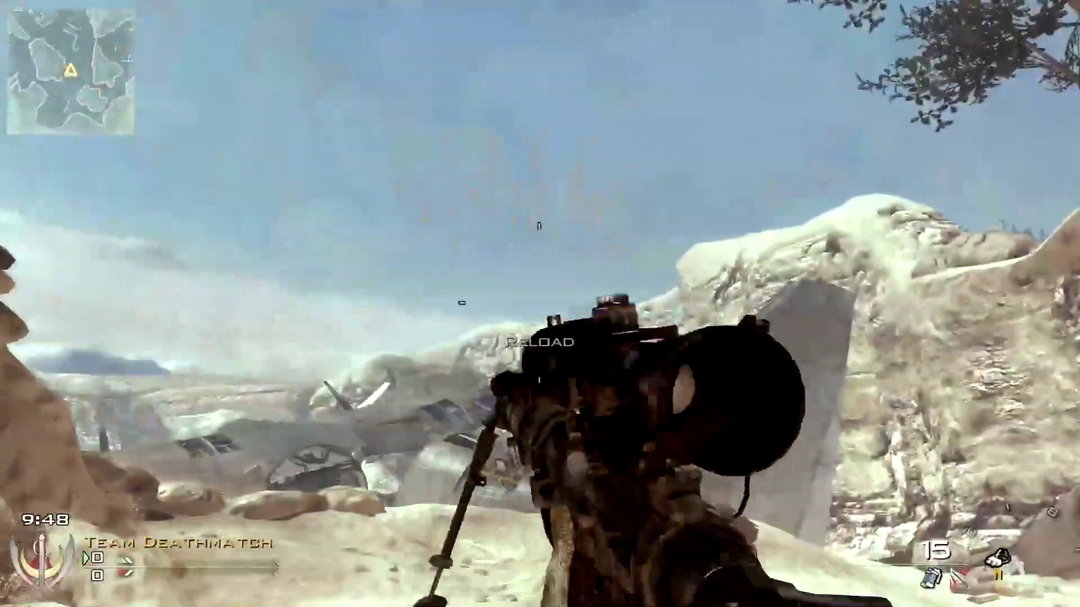
pyautogui.press('r')
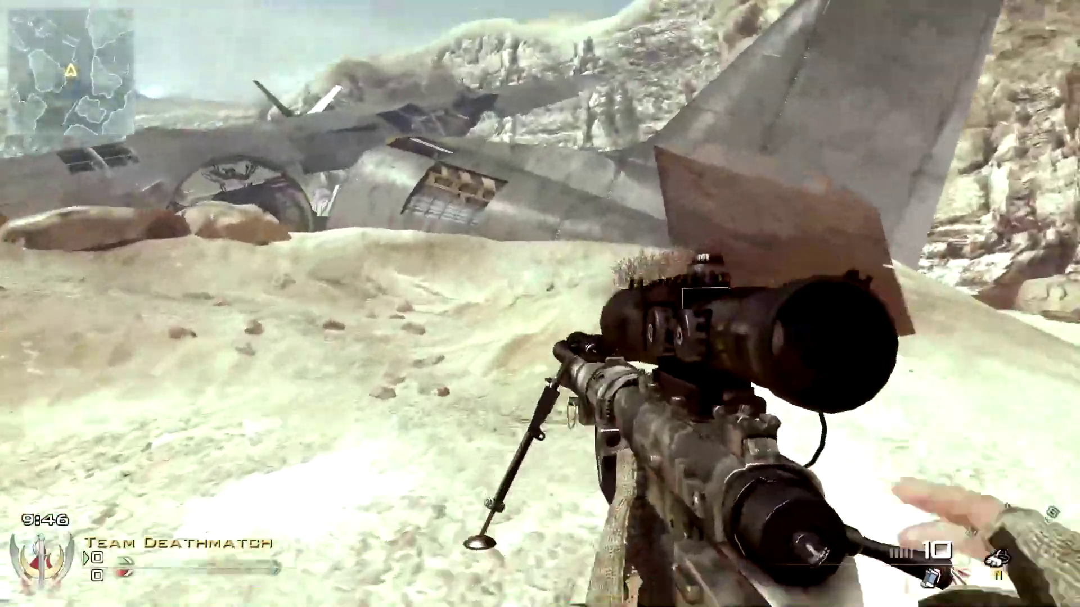
# Move up to the plane wreck and rock wall, then pause the match.
pyautogui.press('w')
pyautogui.press('w')
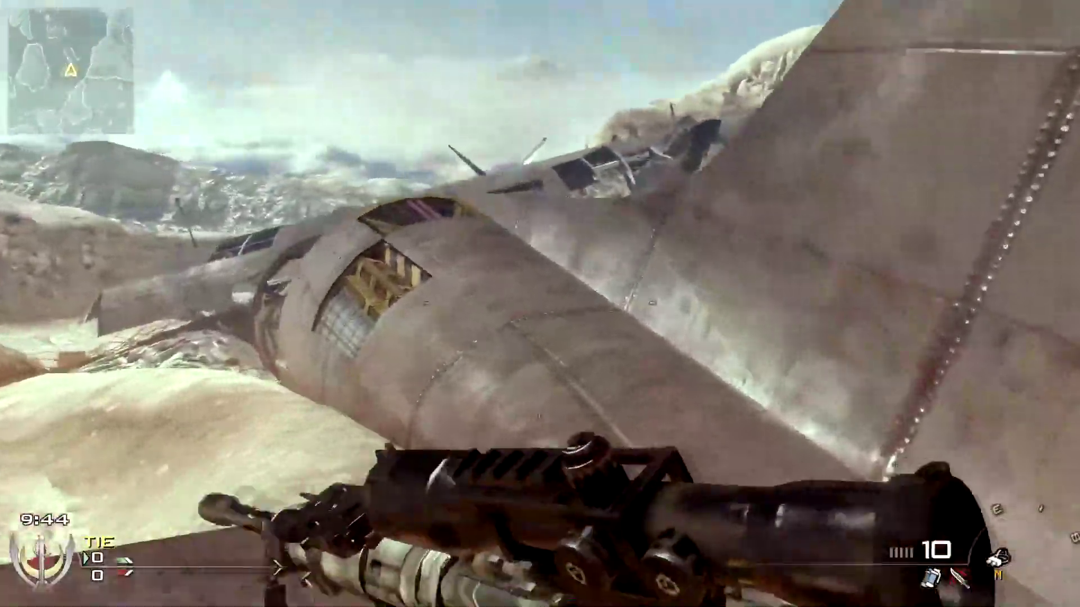
pyautogui.press('w')
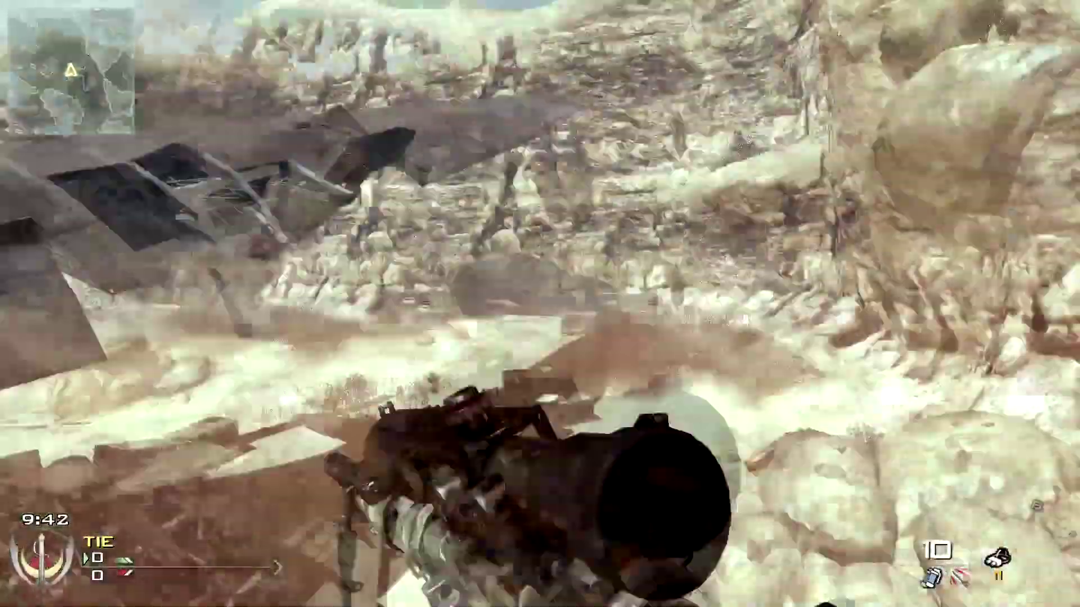
pyautogui.press('w')
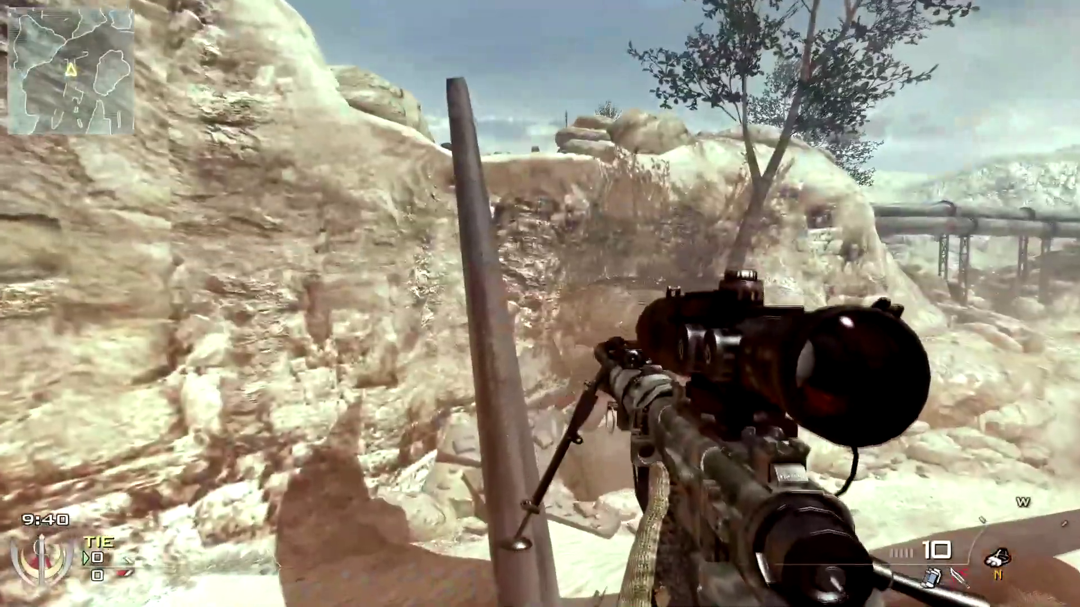
pyautogui.press('w')
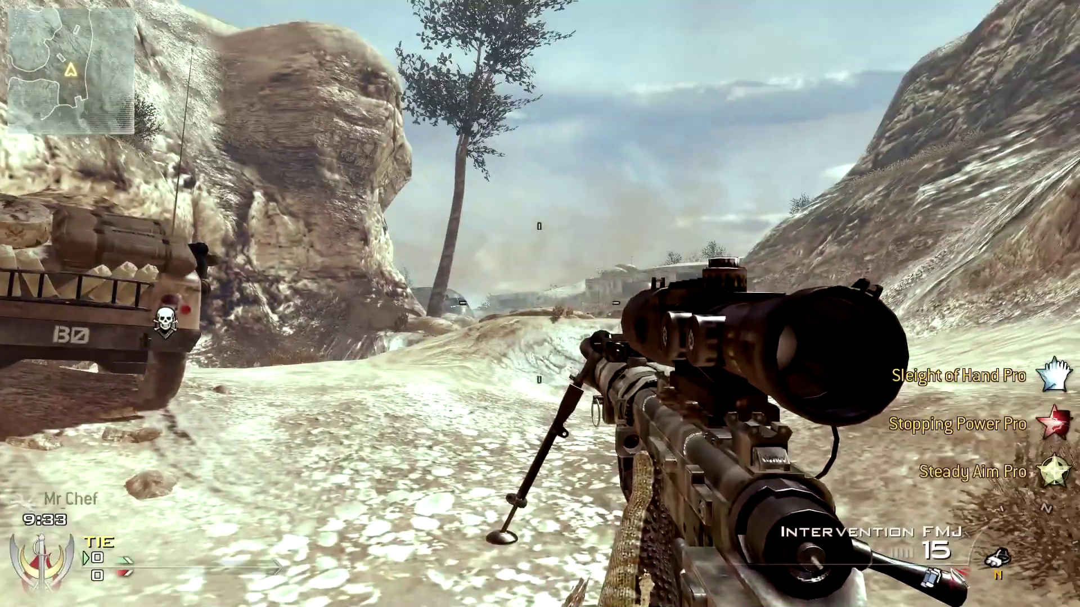
pyautogui.press('Escape')
# End the Afghan Team Deathmatch match and confirm the End Game? prompt.
pyautogui.click(287, 194)
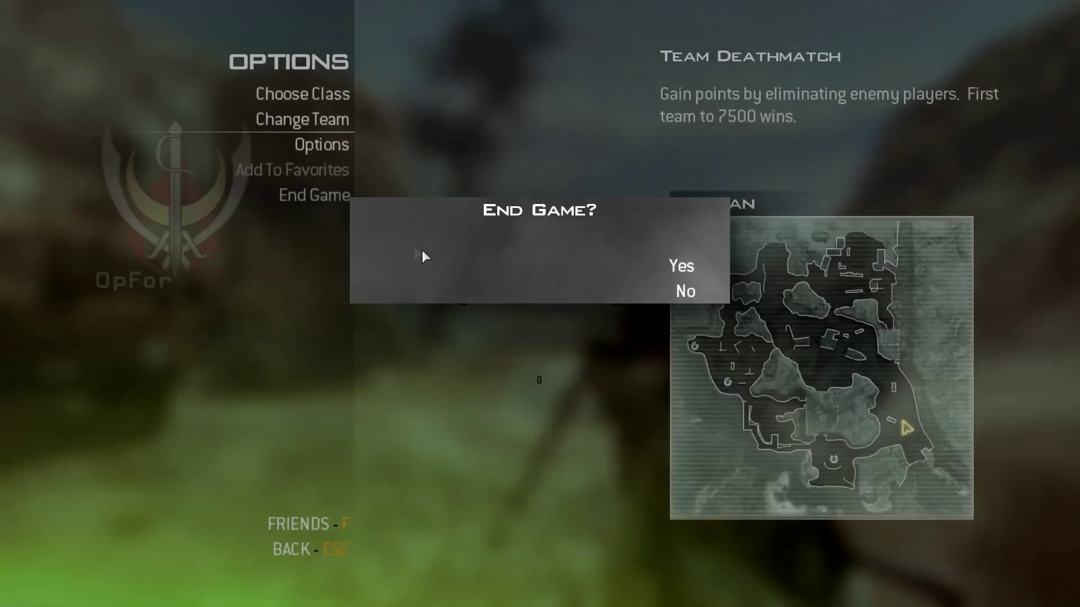
pyautogui.click(472, 281)
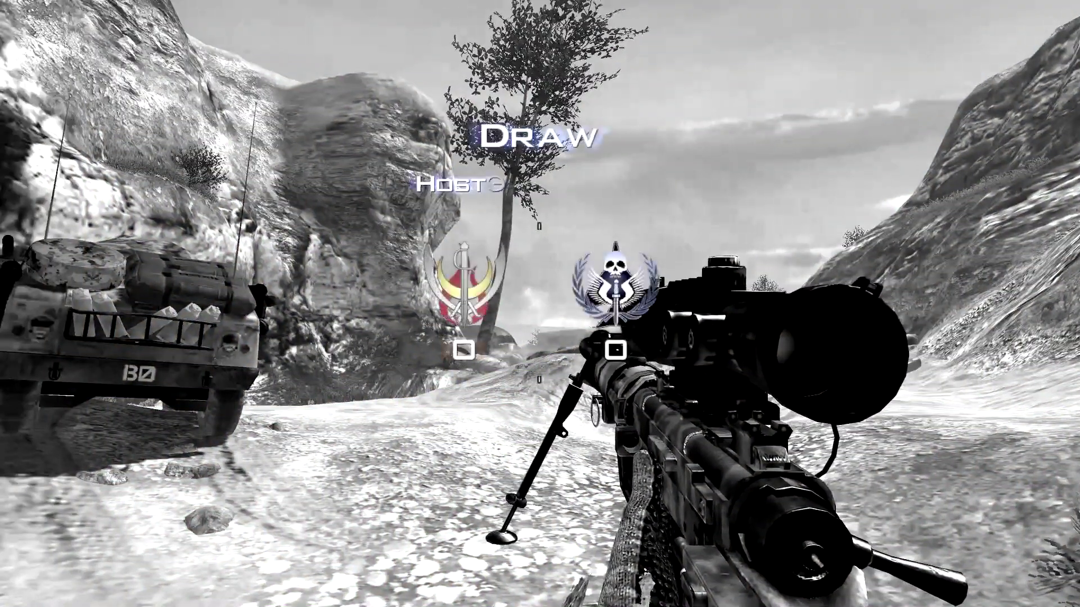